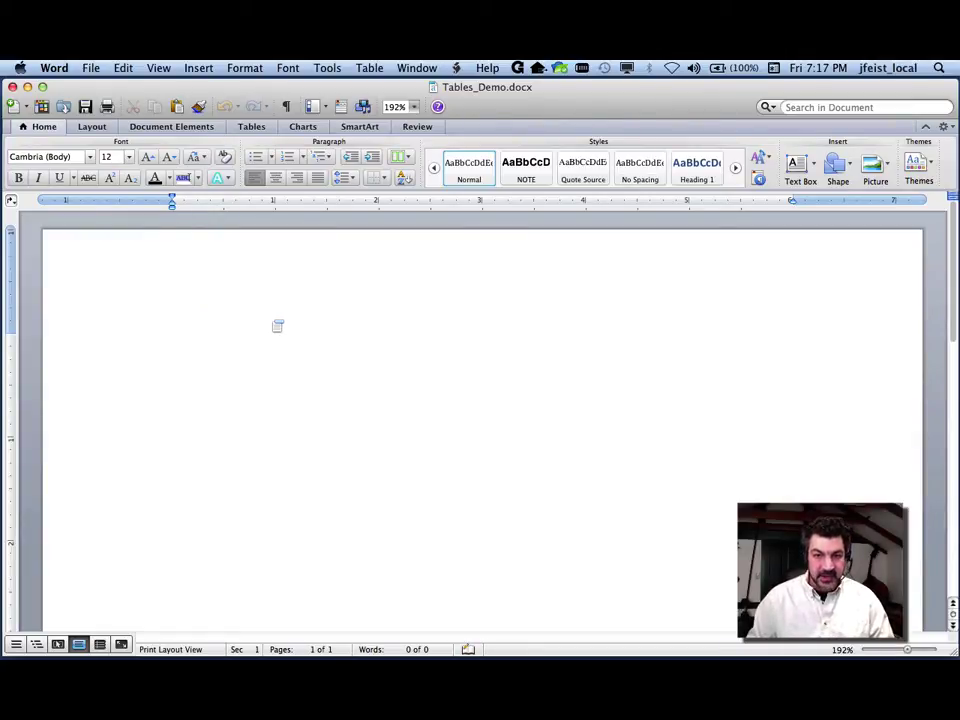
- Switch the ribbon to the Tables tab to show Table Options and Table Styles
left_click(250, 127)
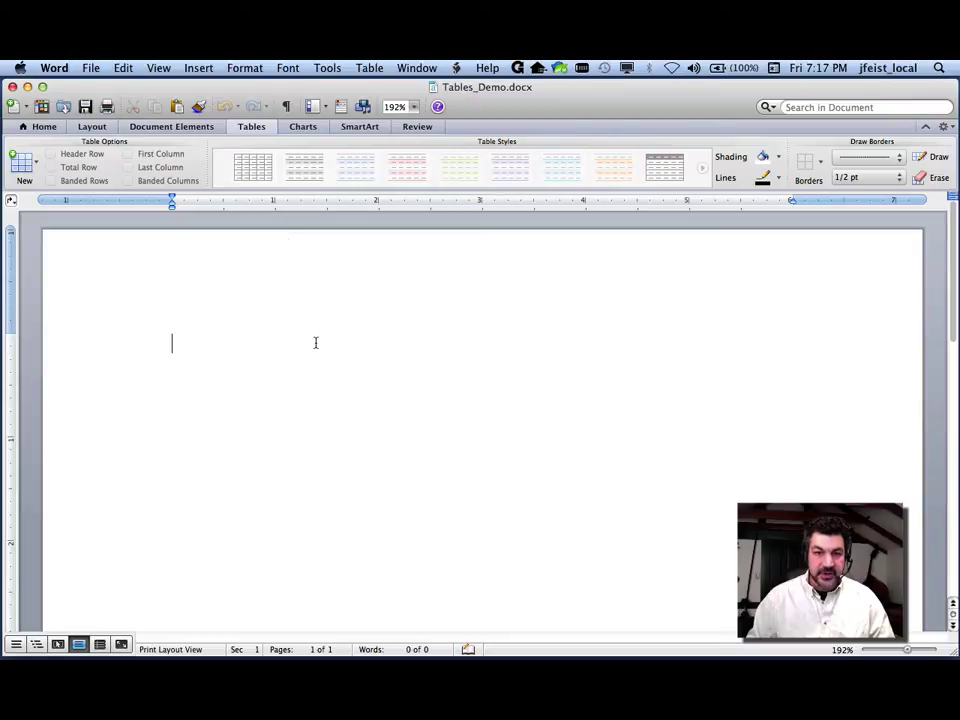
- Insert an empty 3x3 table from the quick table-size picker and move below it
left_click(372, 67)
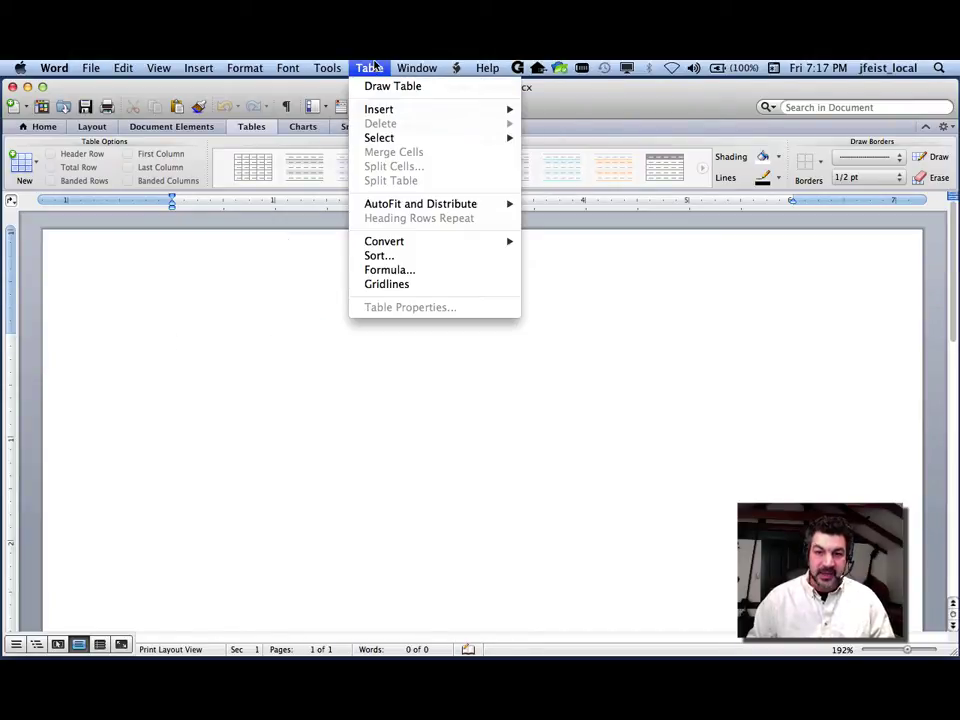
mouse_move(381, 114)
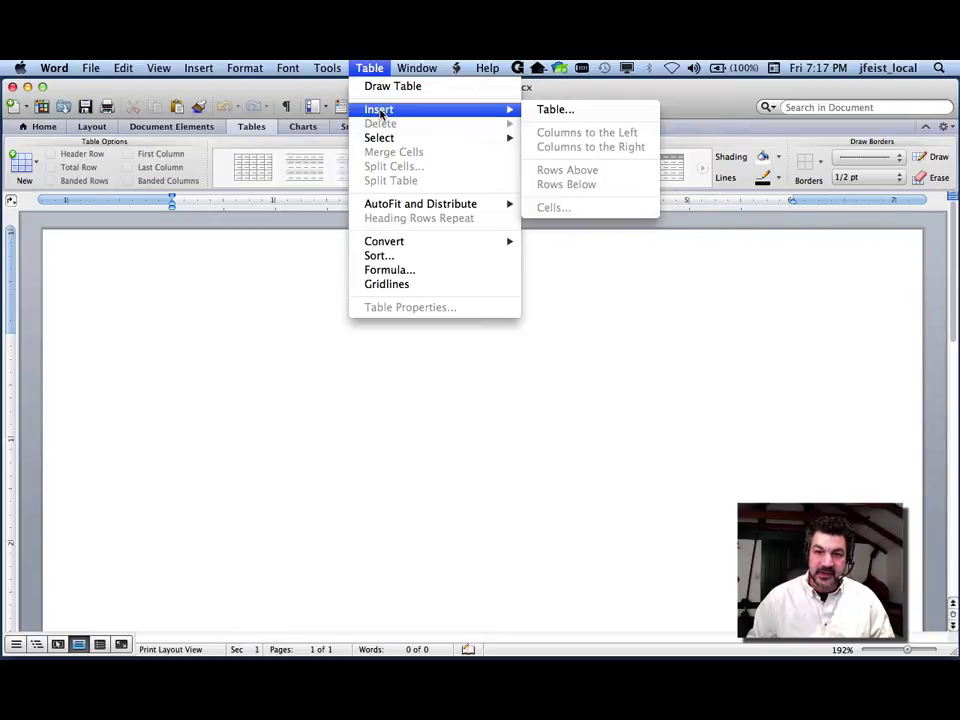
left_click(370, 387)
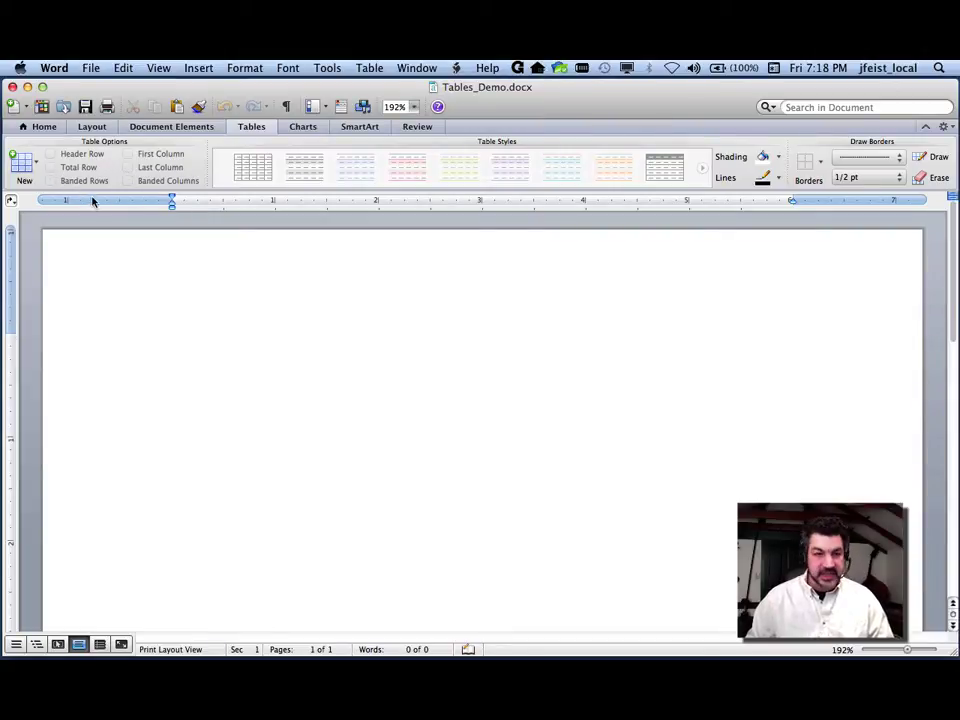
left_click(31, 168)
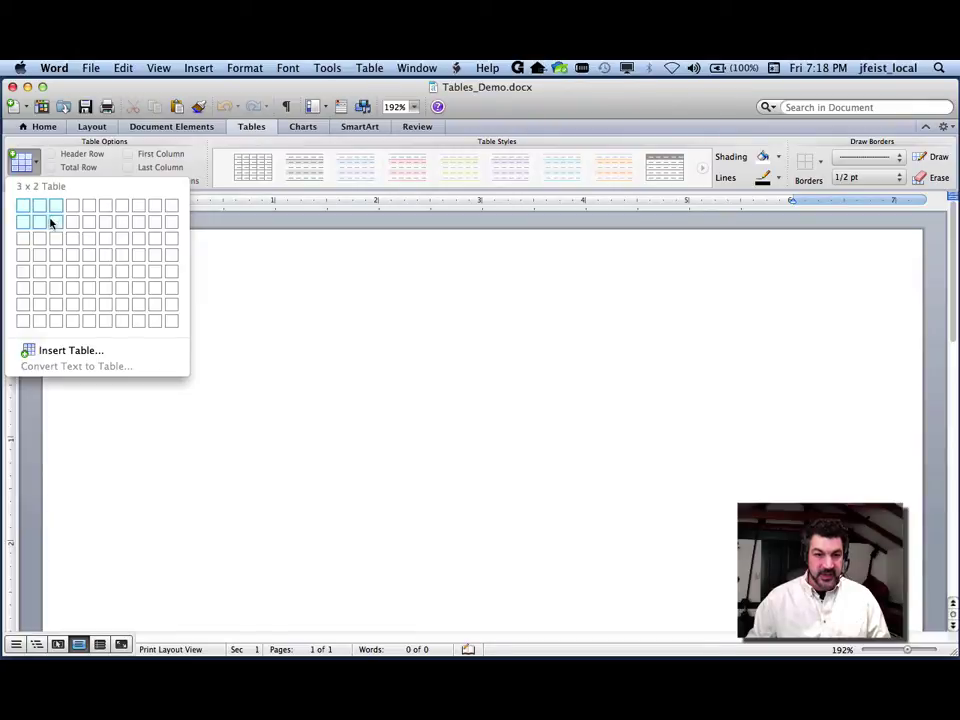
left_click(55, 241)
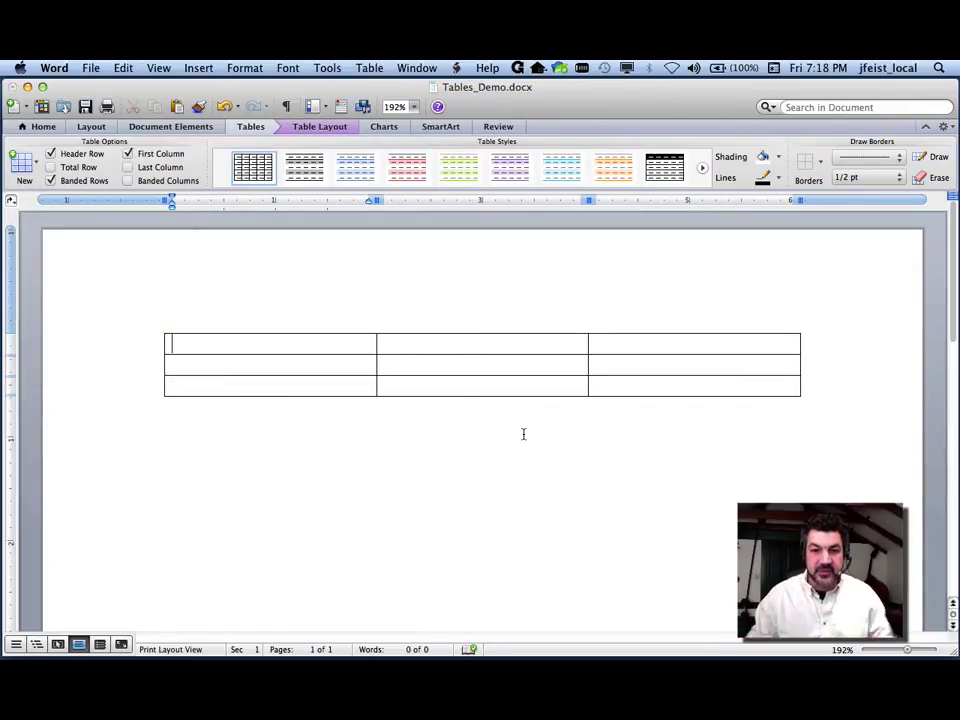
left_click(598, 495)
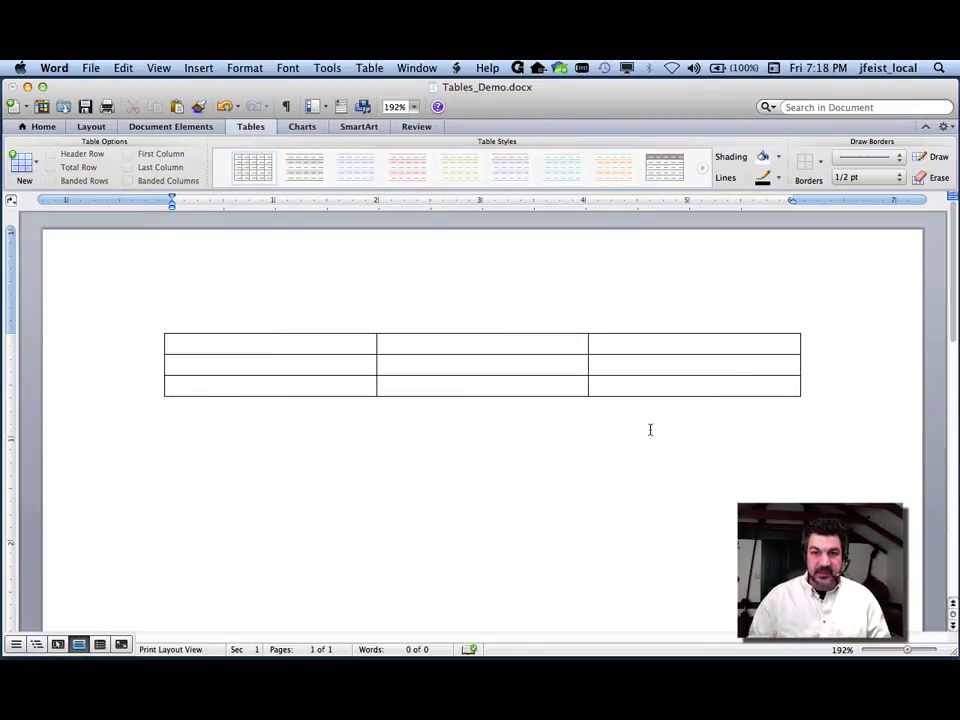
left_click(369, 67)
mouse_move(379, 109)
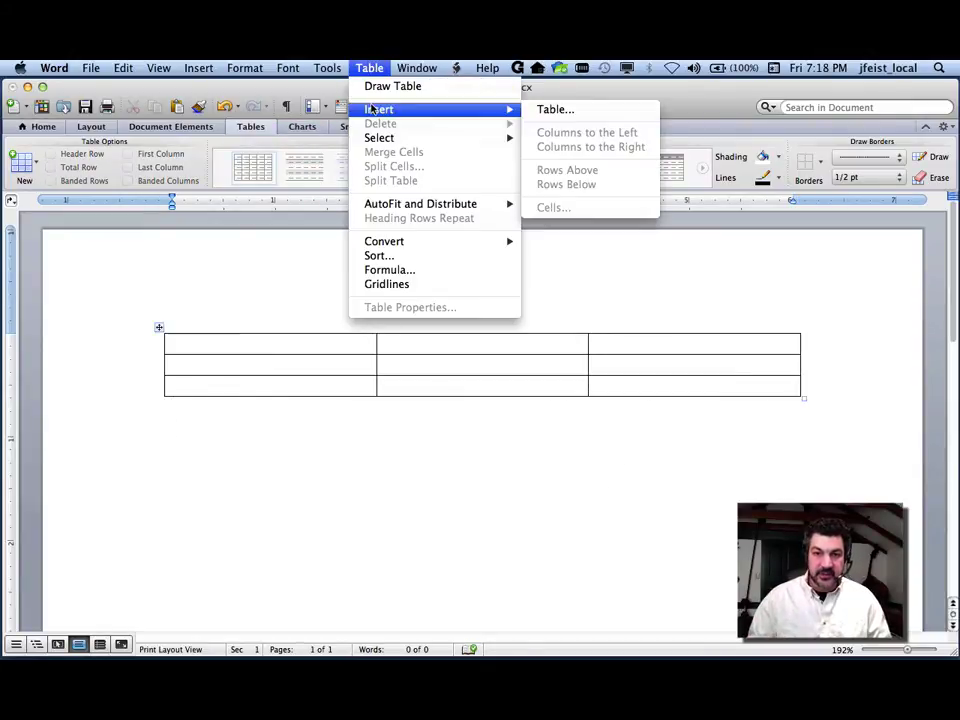
left_click(565, 112)
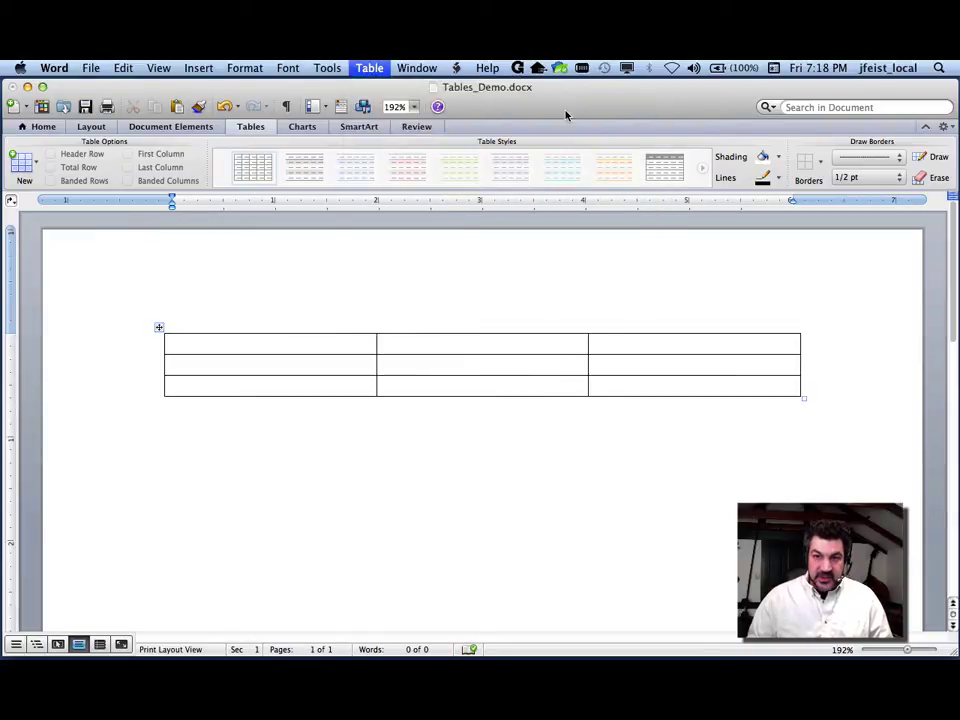
type("3")
key("Tab")
type("3")
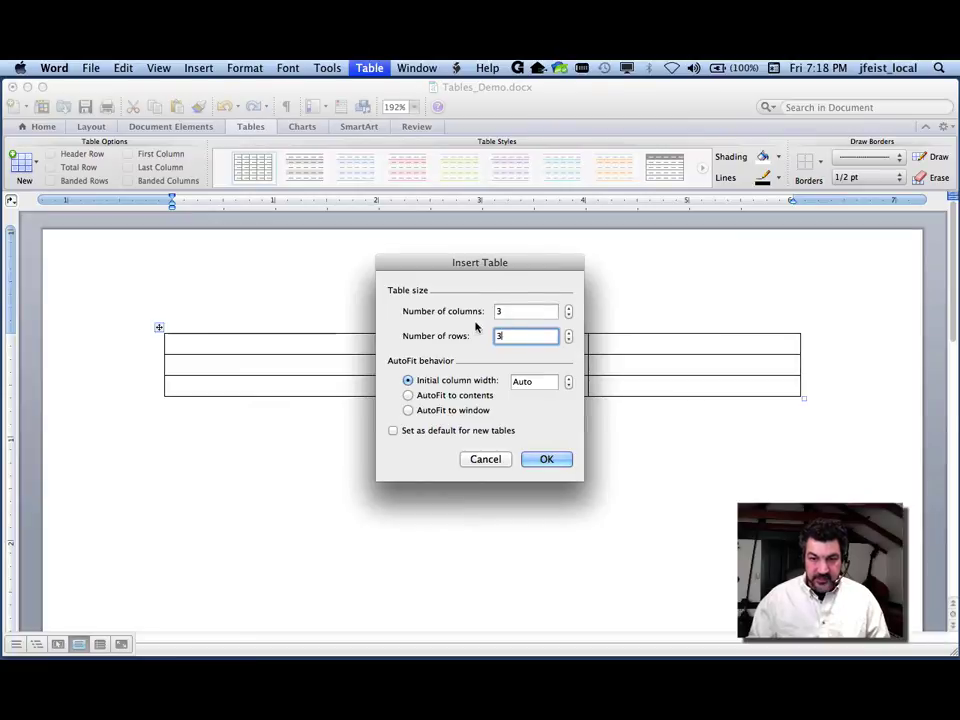
left_click(547, 459)
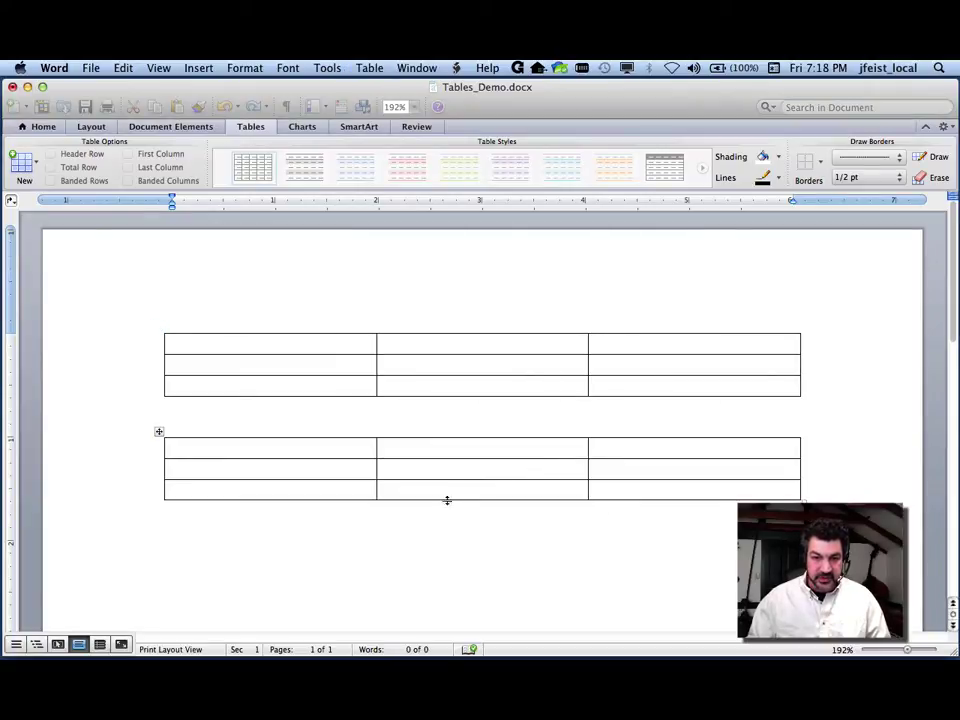
left_click_drag(140, 428, 143, 538)
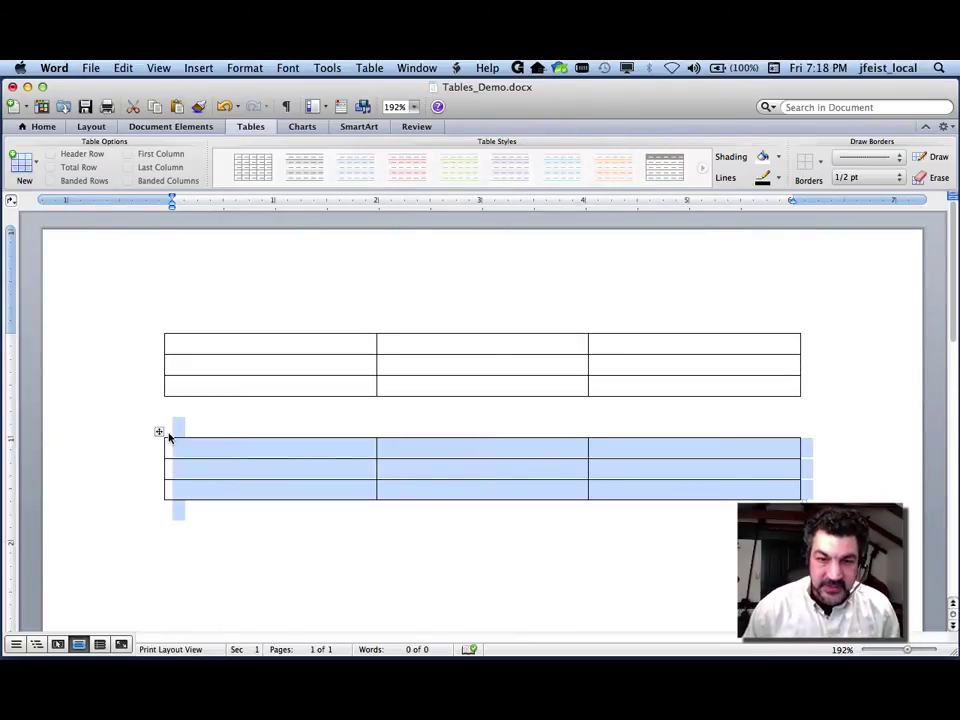
key("BackSpace")
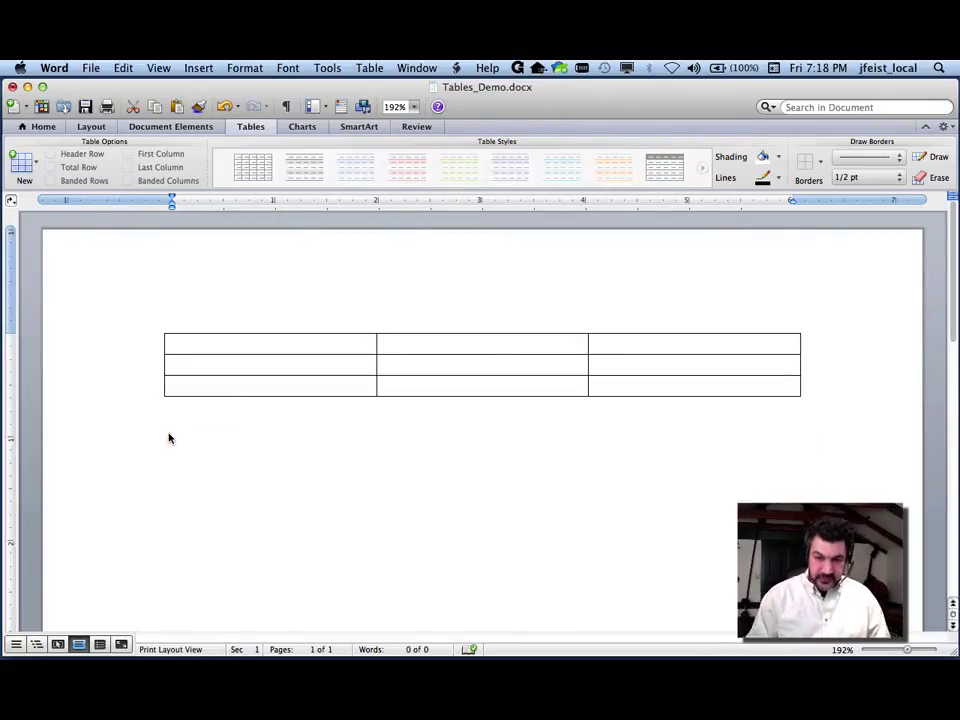
- Type the phrase 'Type in a cell' into the table's top-left cell
left_click(219, 350)
left_click(129, 339)
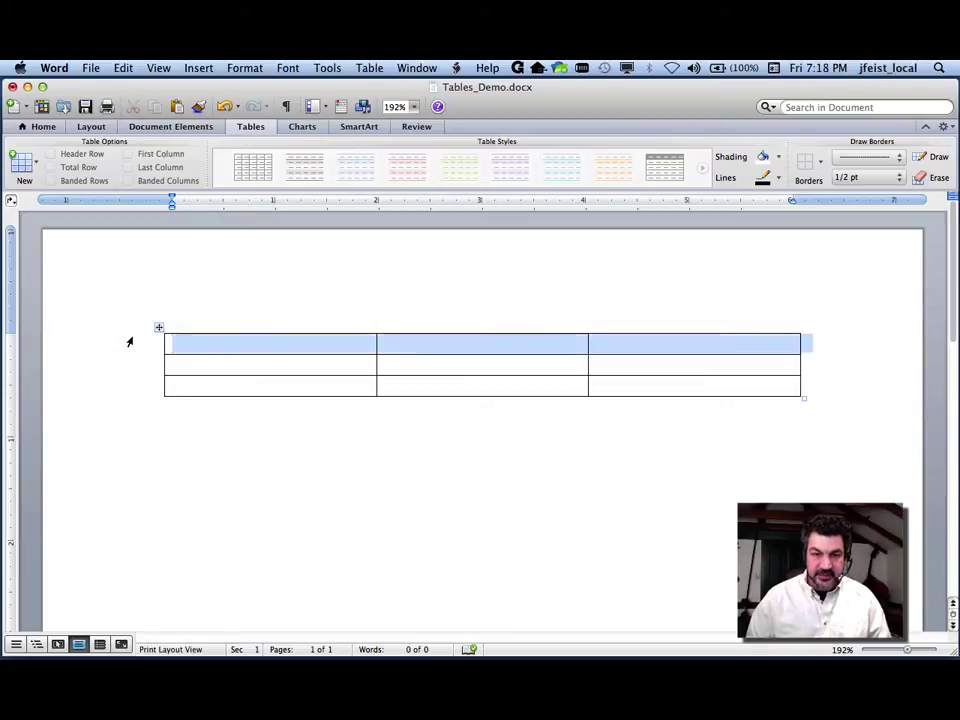
left_click(243, 347)
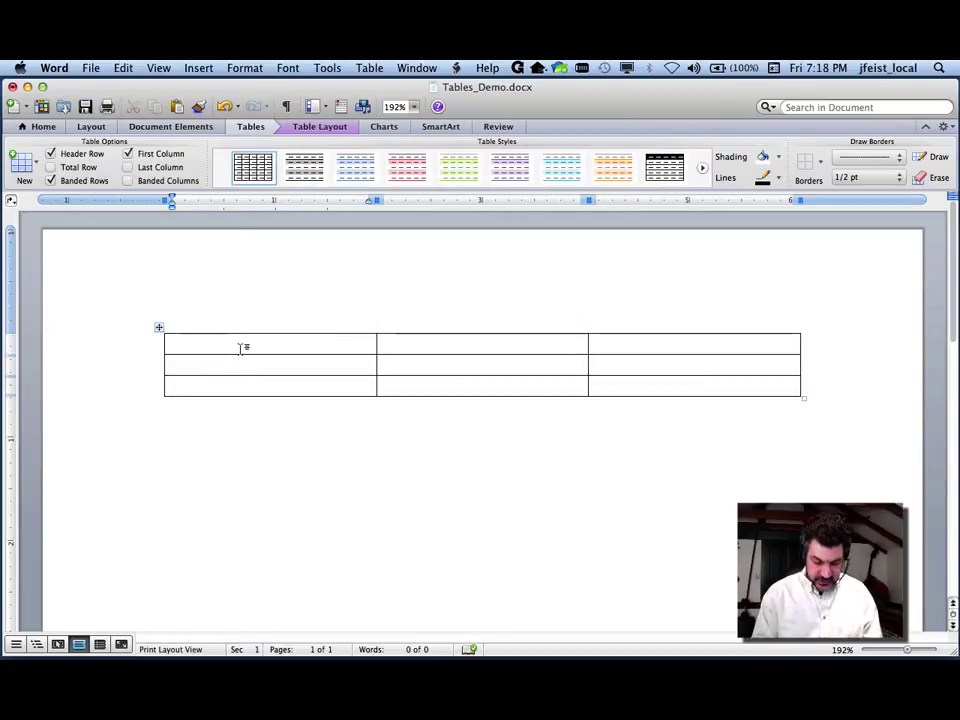
type("Te")
type("pe in")
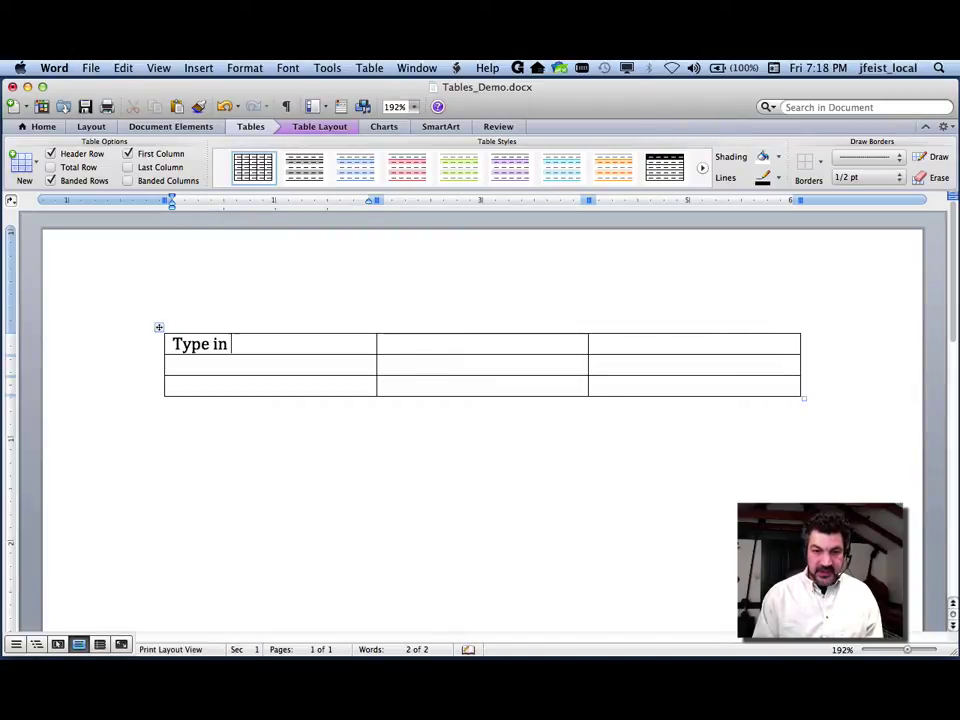
type(" a cell")
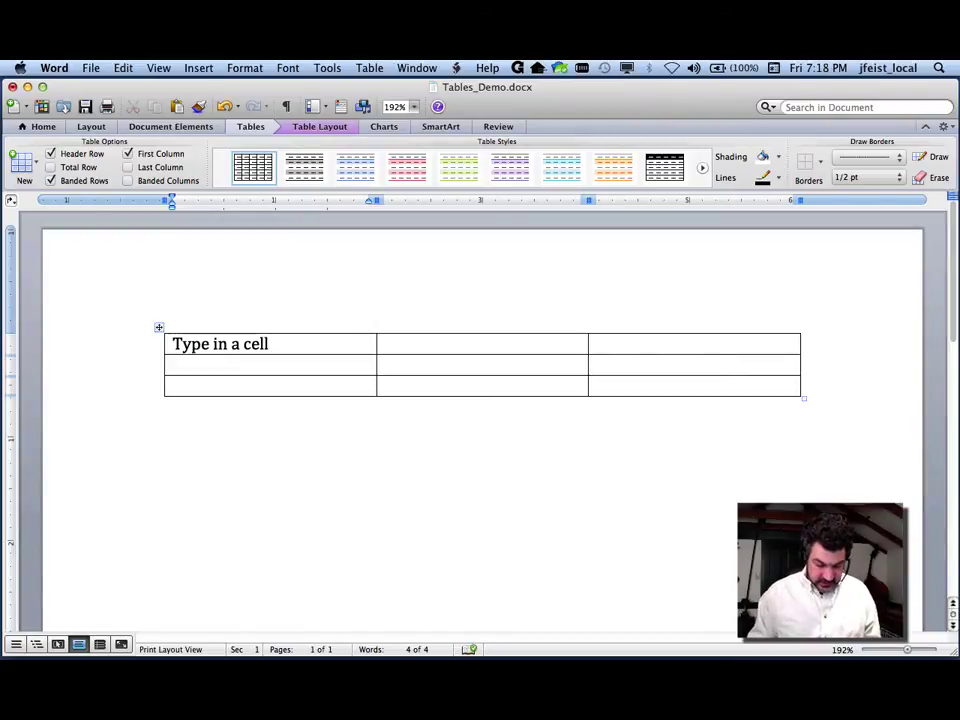
- Copy the phrase and paste it repeatedly into the same cell, then narrow the columns
key("alt+shift+Left")
key("alt+shift+Left")
key("alt+shift+Left")
key("alt+shift+Left")
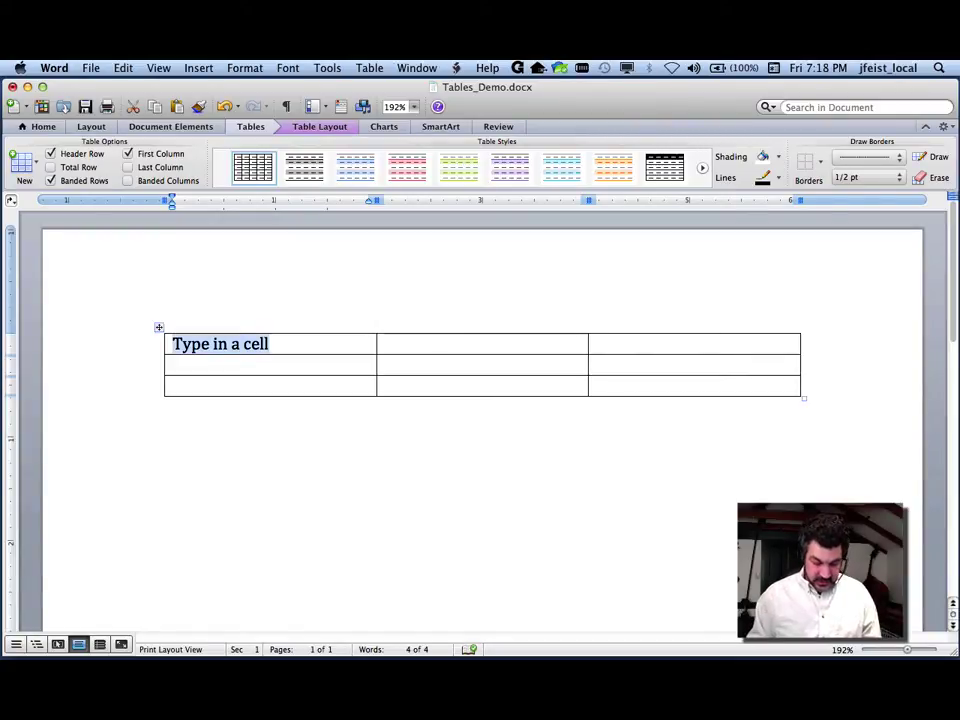
key("Right")
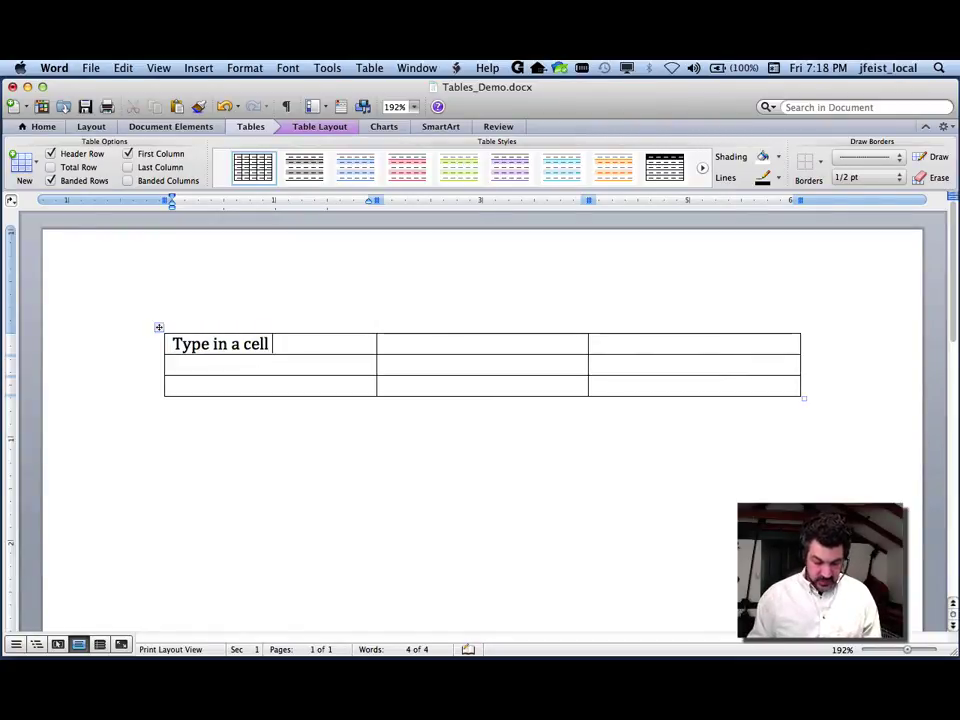
key("super+v")
key("super+v")
key("super+v")
key("super+v")
key("super+v")
key("super+v")
key("super+v")
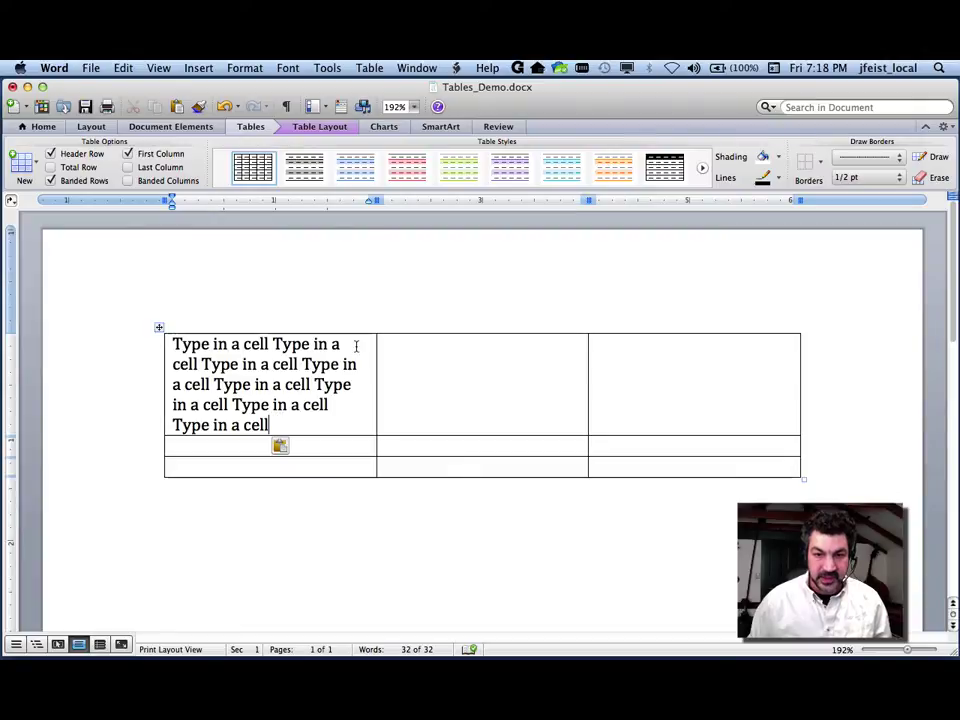
mouse_move(374, 200)
left_mouse_down()
mouse_move(307, 200)
mouse_move(345, 200)
left_mouse_up()
- Widen the first column, narrow the middle one, pull in the right edge, and heighten row 1
left_click_drag(551, 200, 482, 200)
left_click_drag(700, 200, 624, 200)
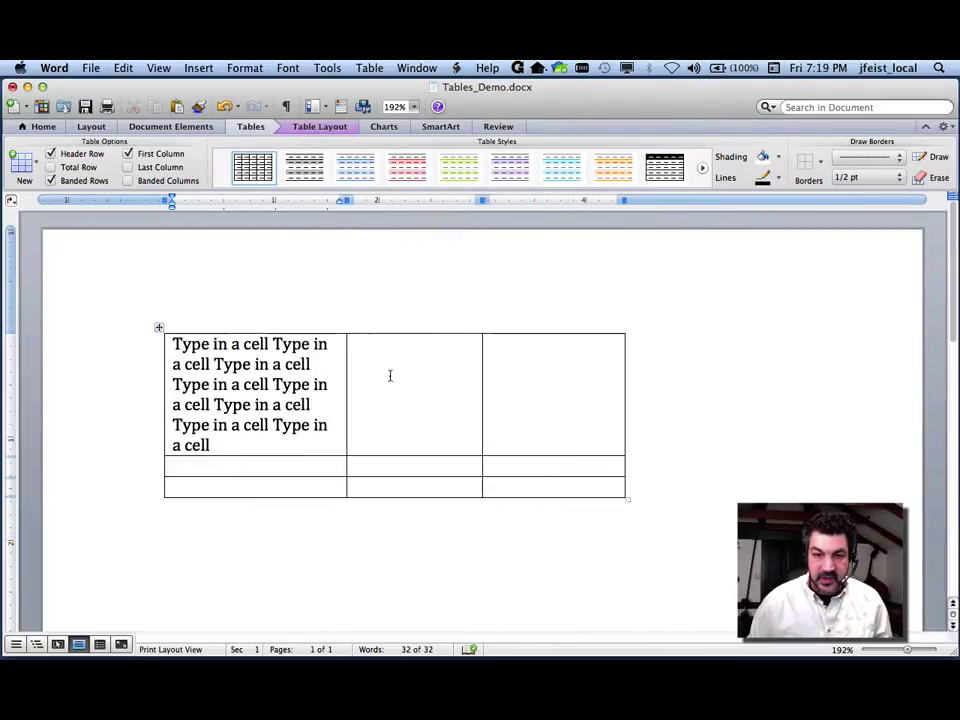
left_click_drag(346, 392, 378, 395)
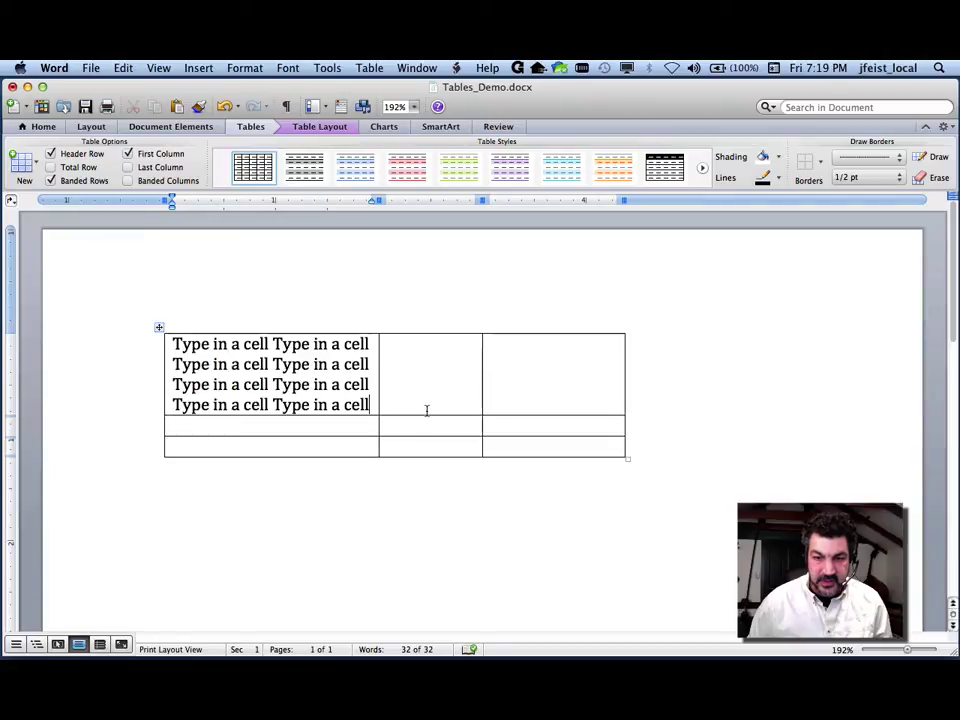
mouse_move(417, 415)
left_mouse_down()
mouse_move(418, 456)
mouse_move(379, 432)
mouse_move(411, 433)
left_mouse_up()
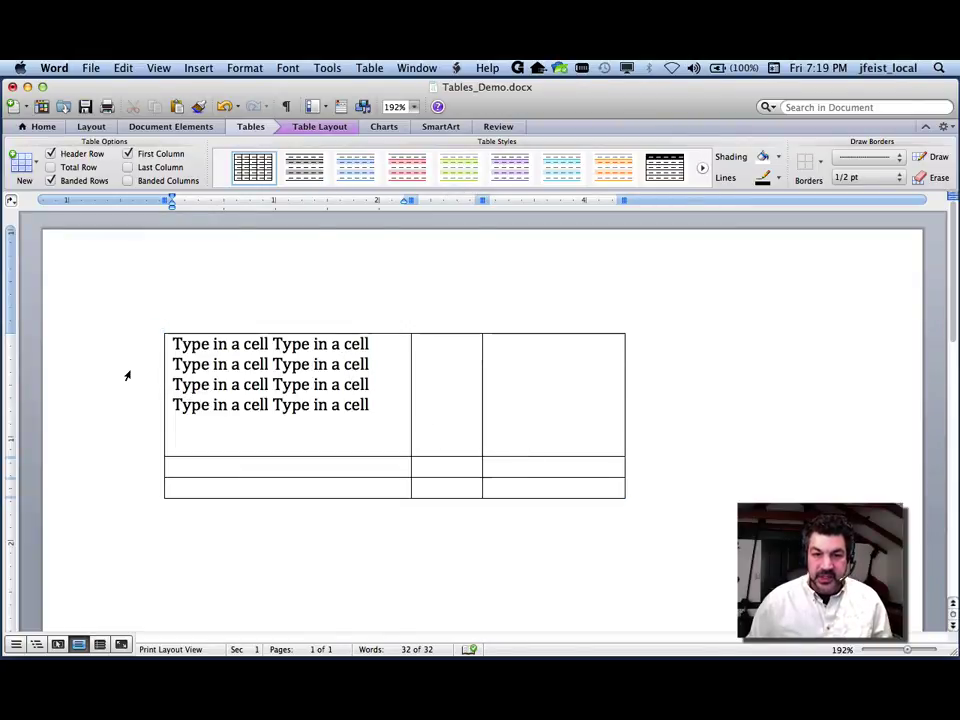
left_click(150, 388)
- Preview teal, black and red styles, apply the blue style, then shrink the first row to fit
left_click(191, 365)
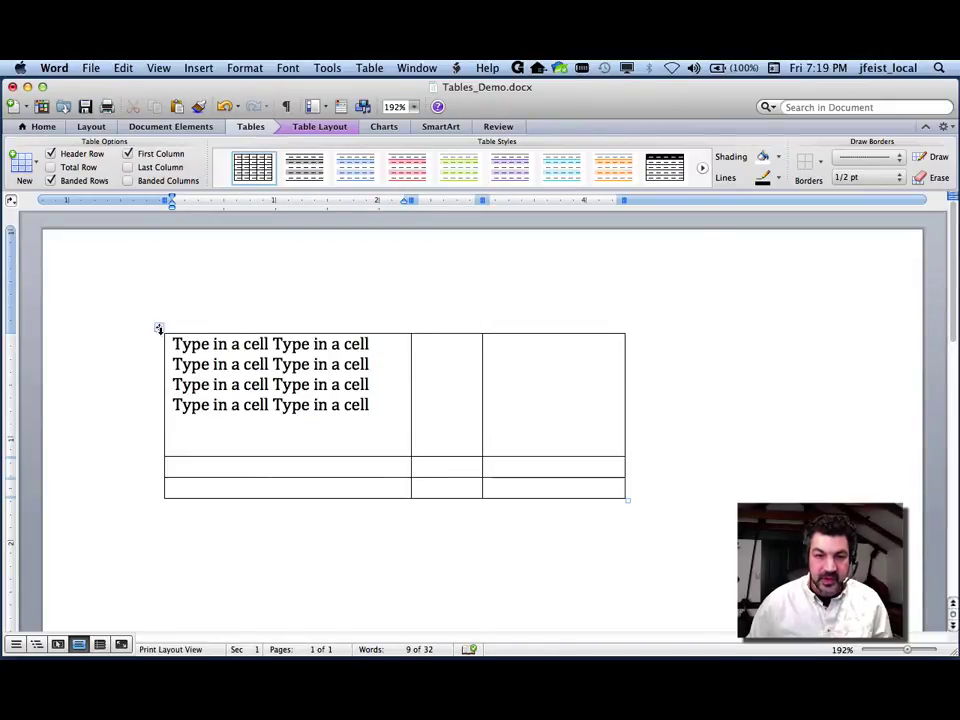
left_click(159, 327)
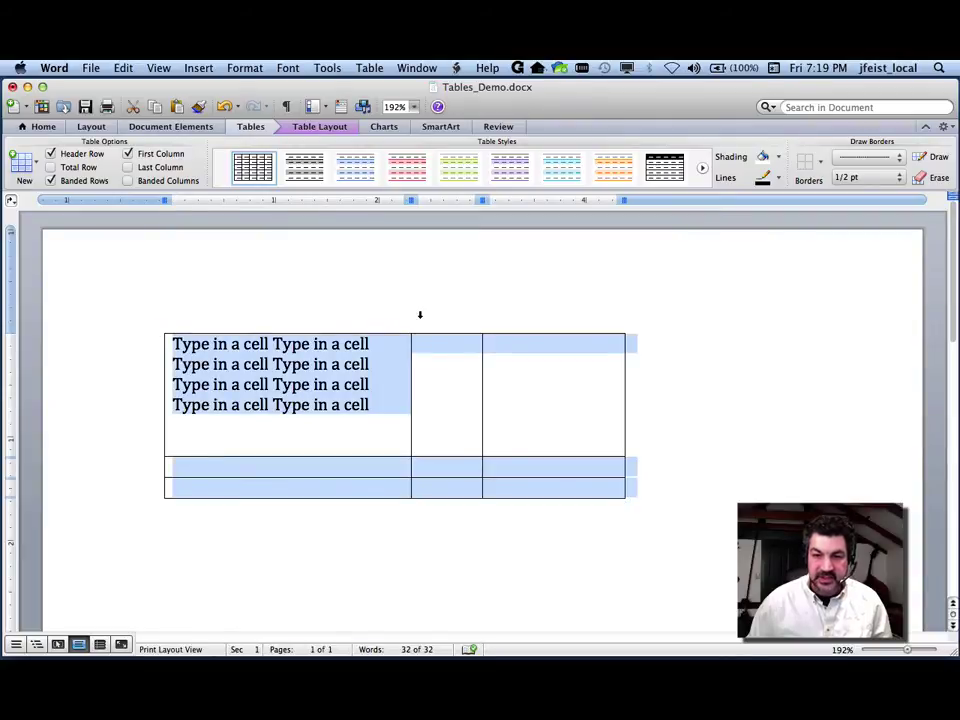
left_click(702, 170)
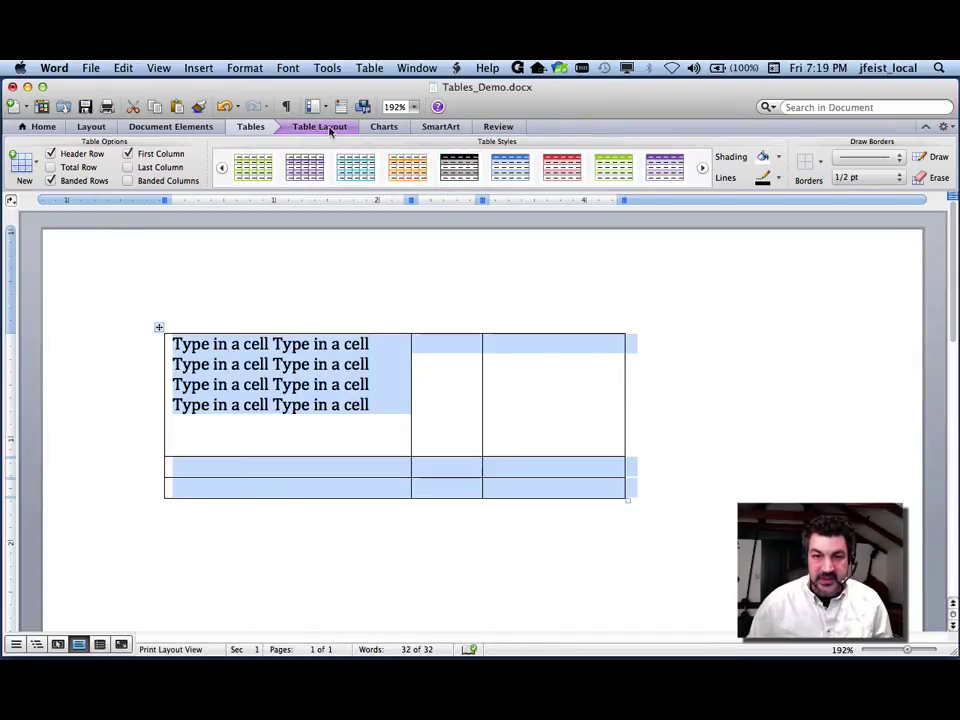
left_click(703, 170)
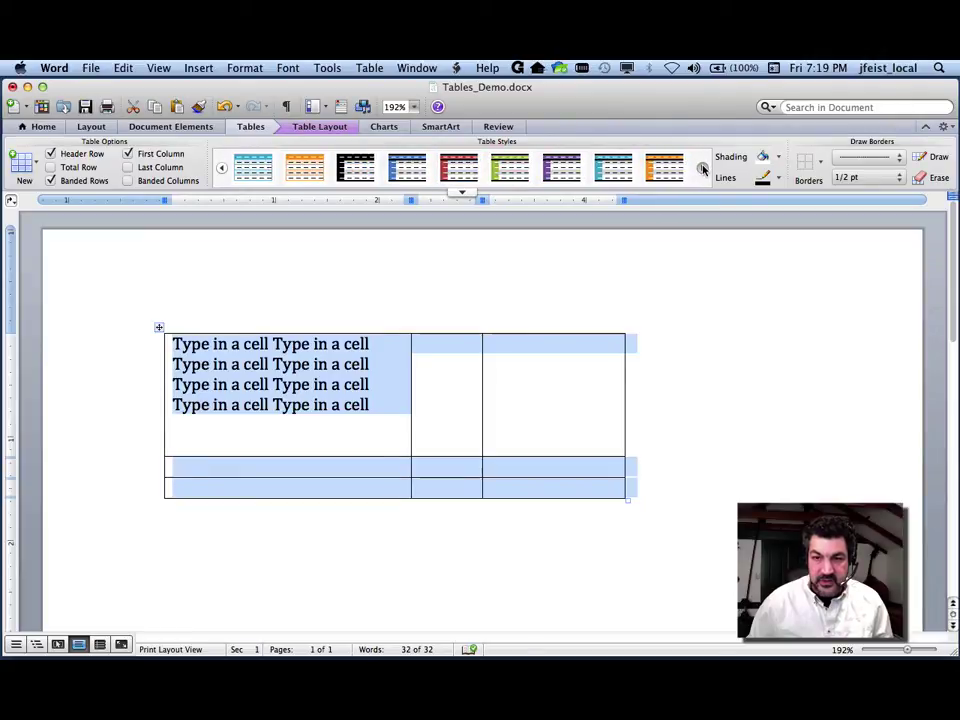
left_click(613, 167)
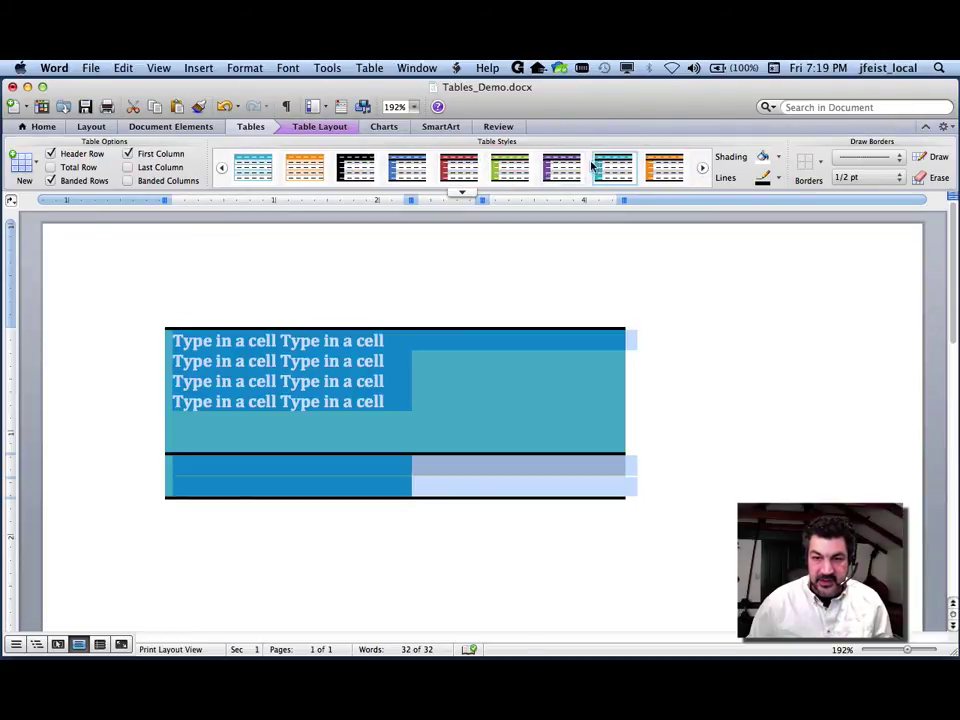
left_click(348, 169)
left_click(221, 168)
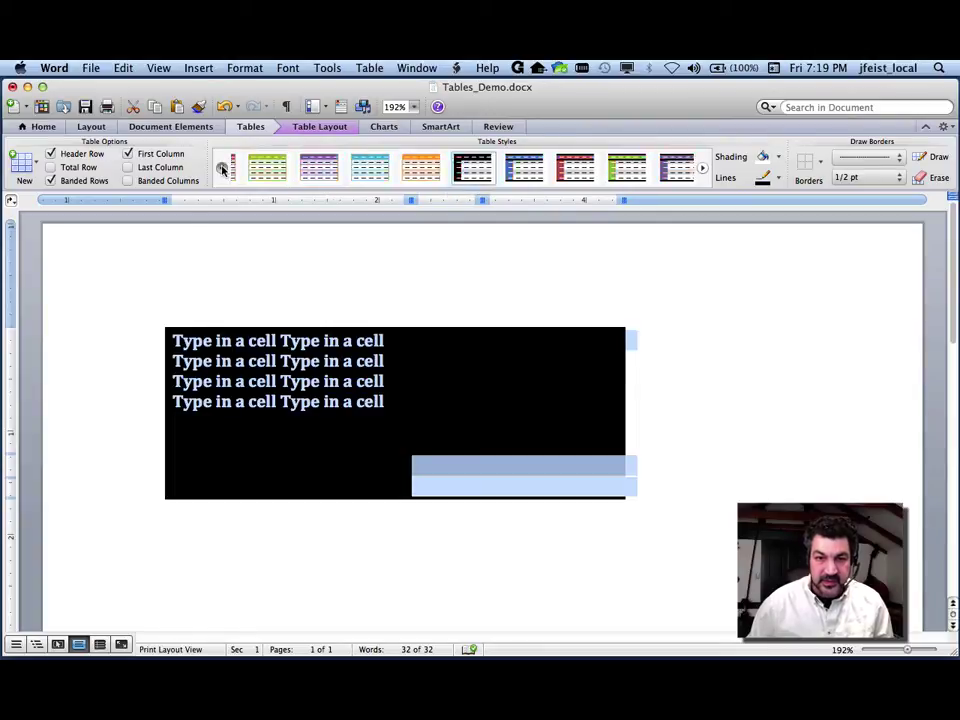
left_click(302, 172)
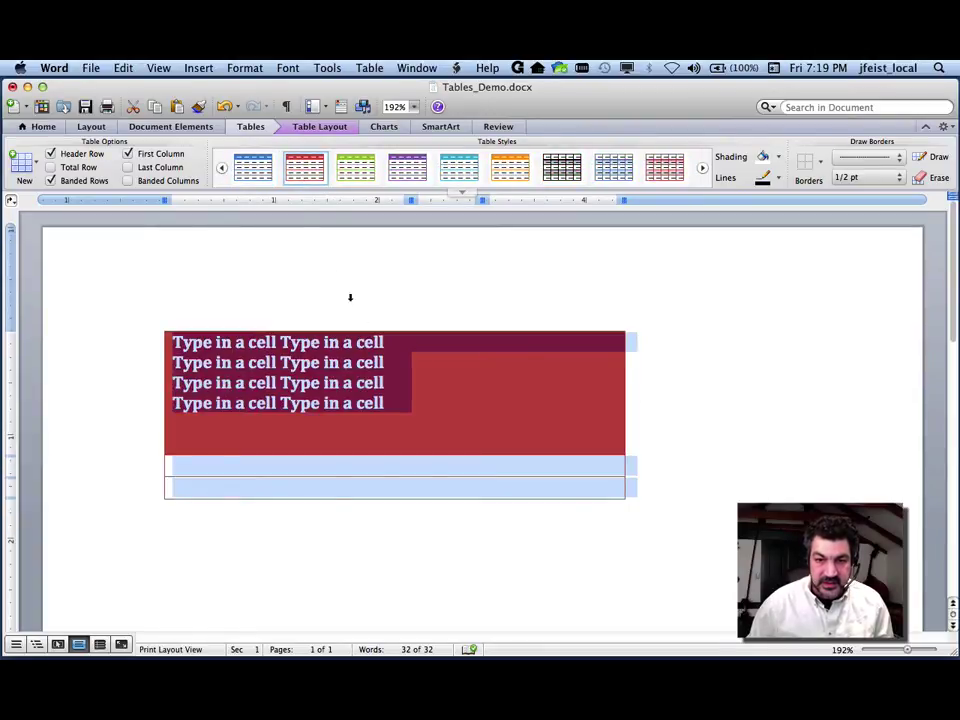
left_click(251, 171)
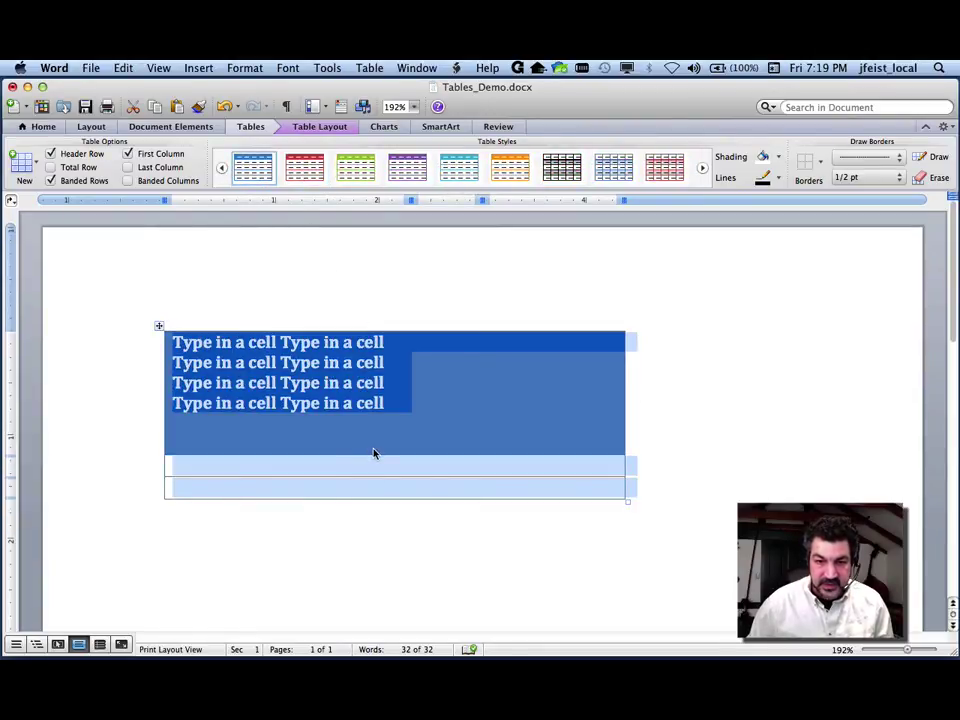
left_click_drag(373, 454, 399, 373)
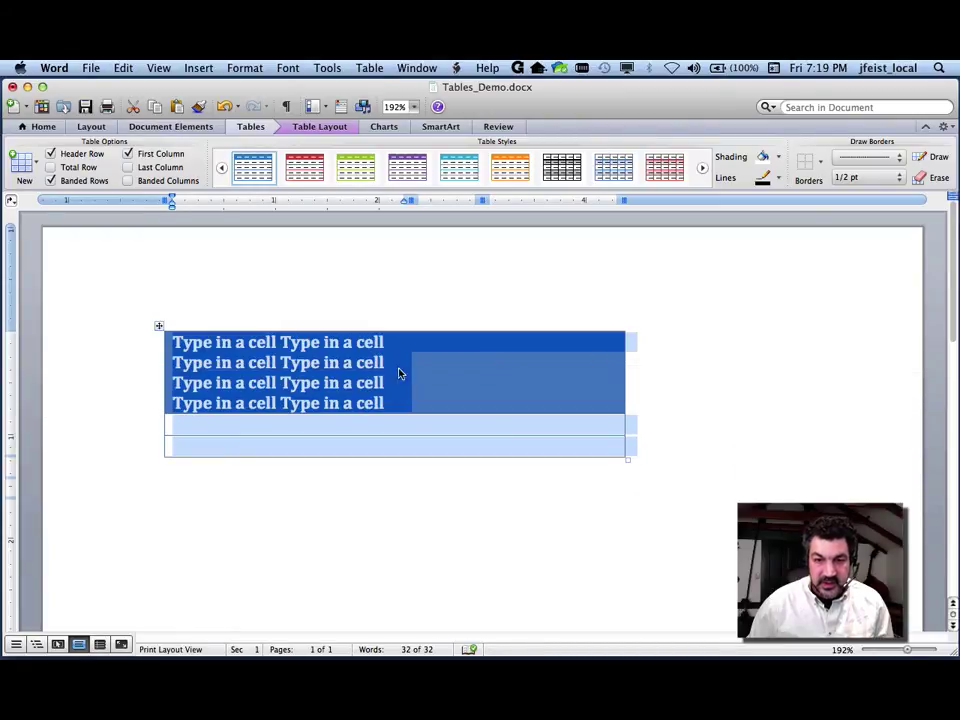
left_click(419, 342)
- Move the 'Type in a cell' text from the first row into the second row
left_click(251, 420)
left_click_drag(184, 343, 380, 400)
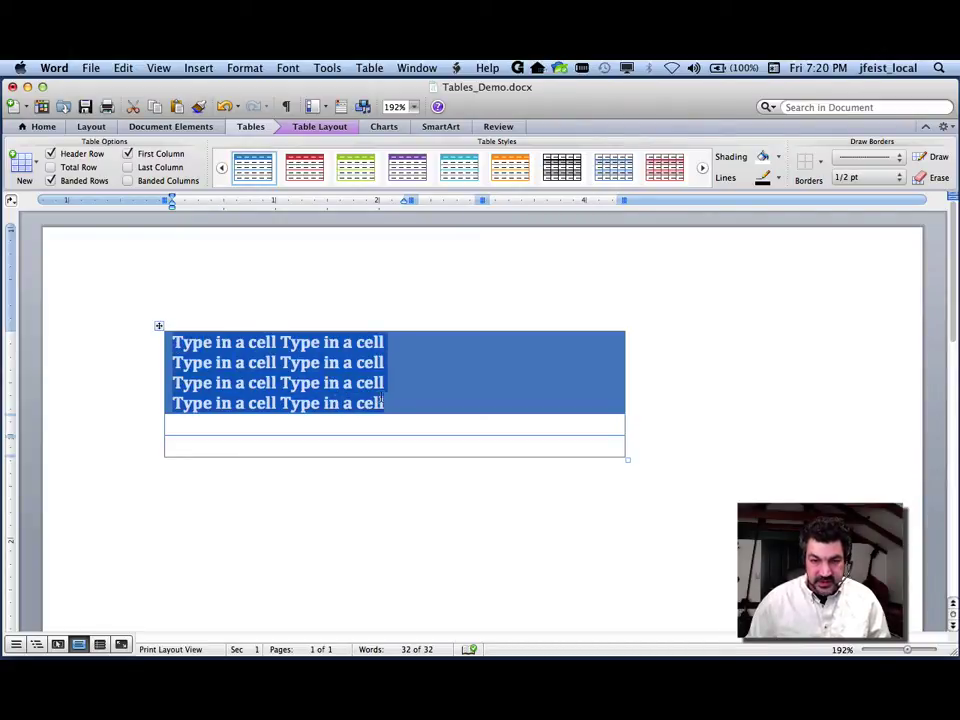
key("super+x")
left_click(250, 375)
key("super+v")
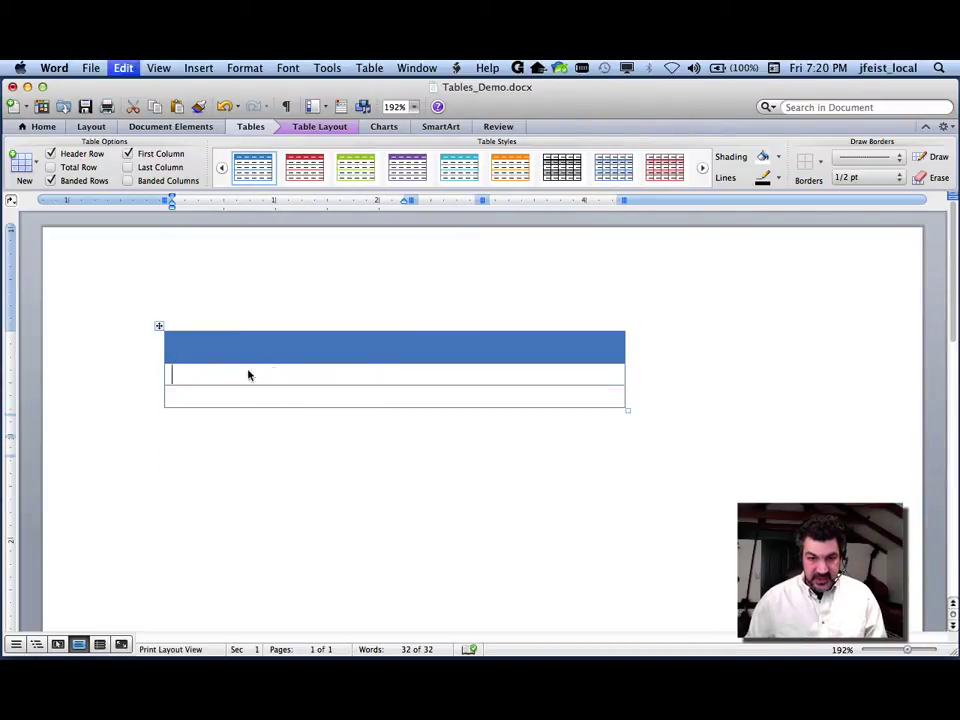
- Type 'Title For the Column' into the empty header row
left_click(227, 340)
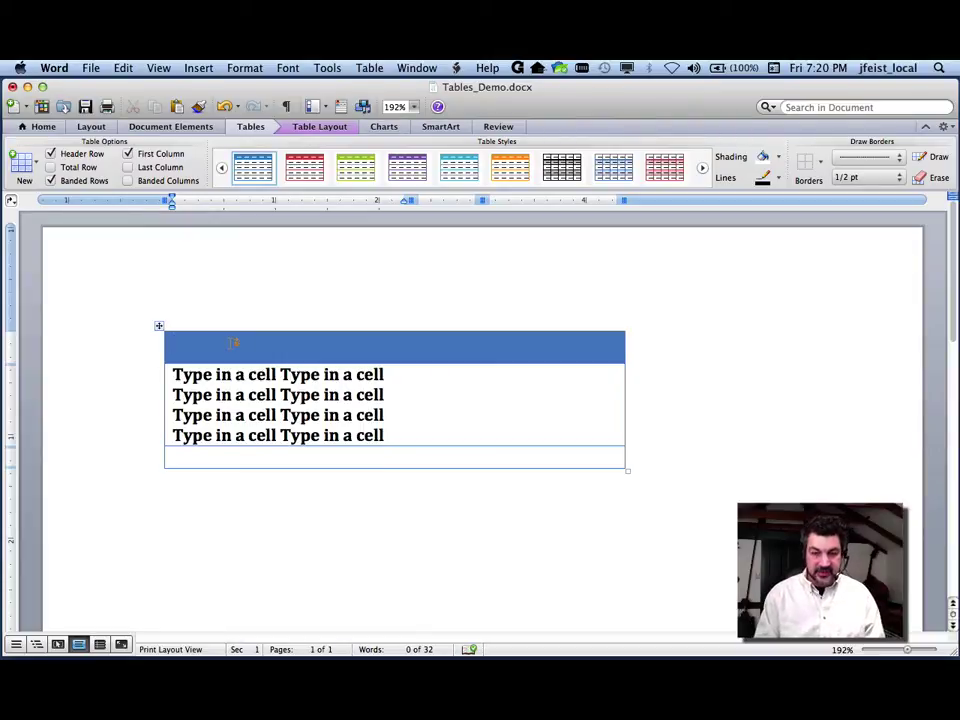
type("Title For the ")
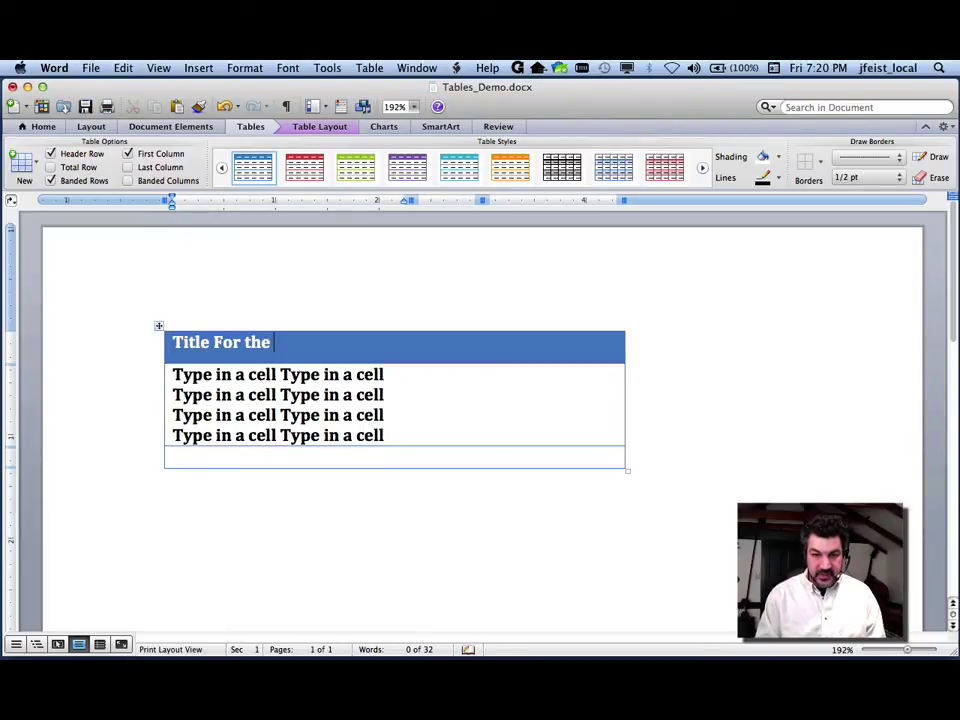
type("COlumn")
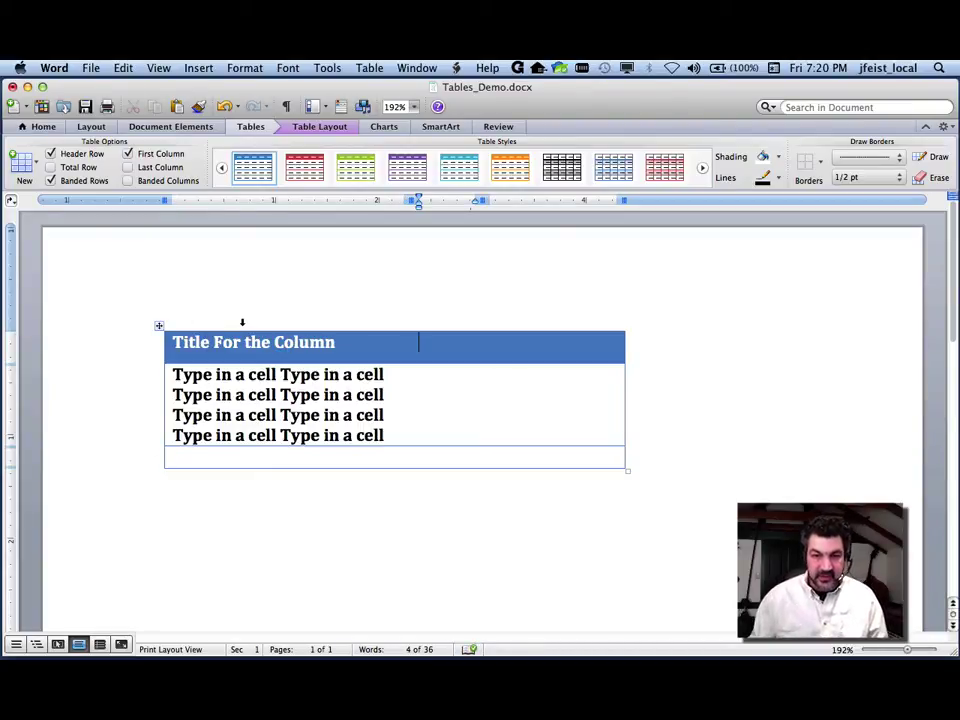
left_click(253, 328)
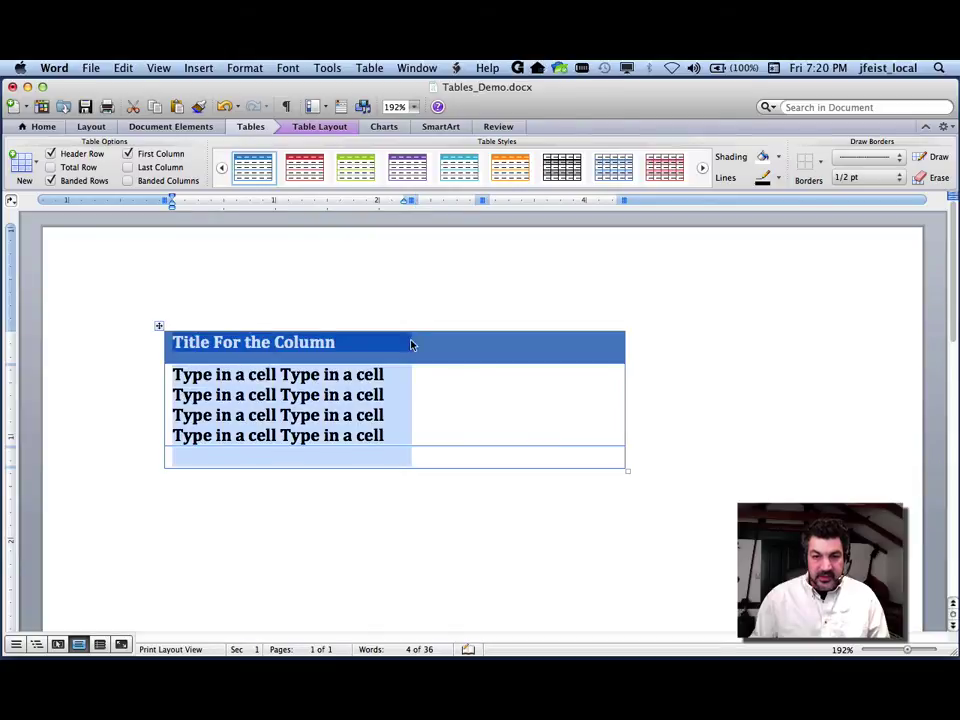
- Add a right border to the first column and a left border to the rightmost column
left_click(820, 164)
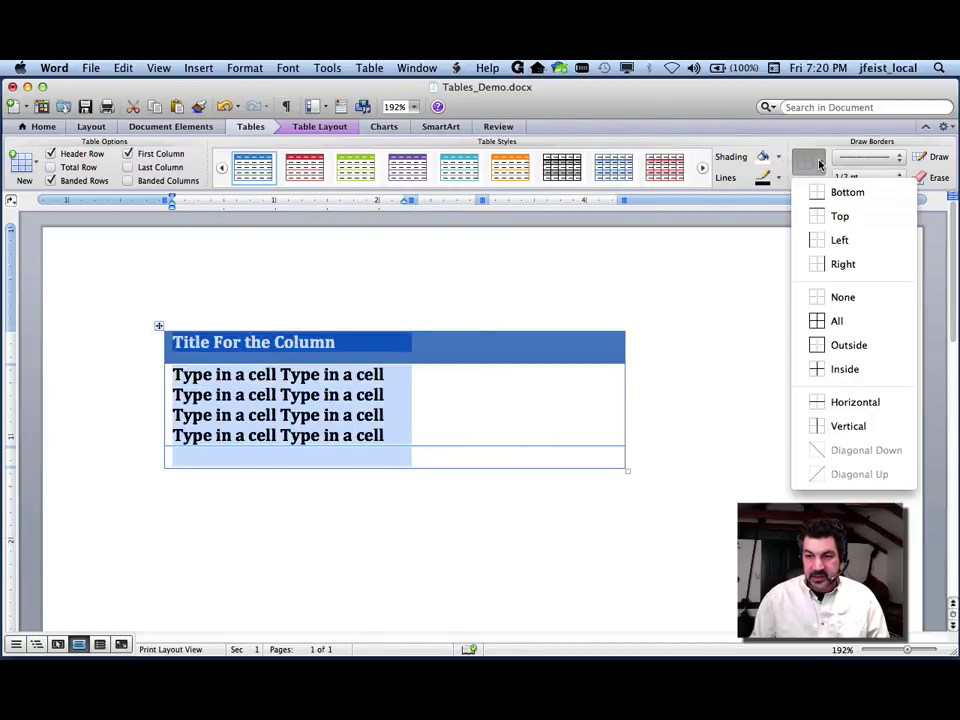
left_click(856, 264)
left_click(429, 392)
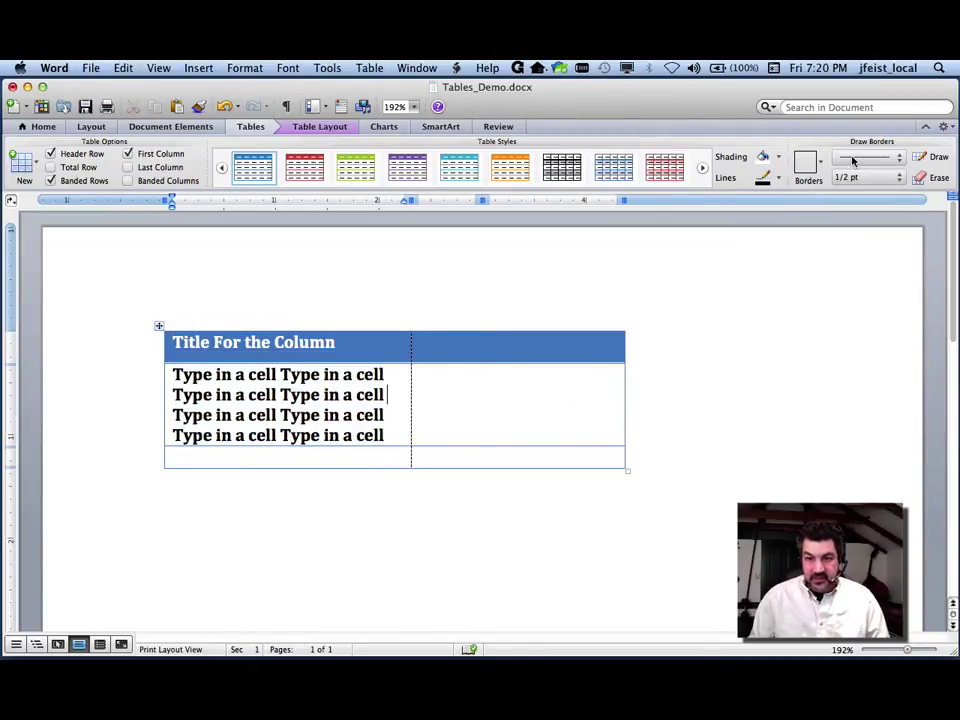
left_click(582, 330)
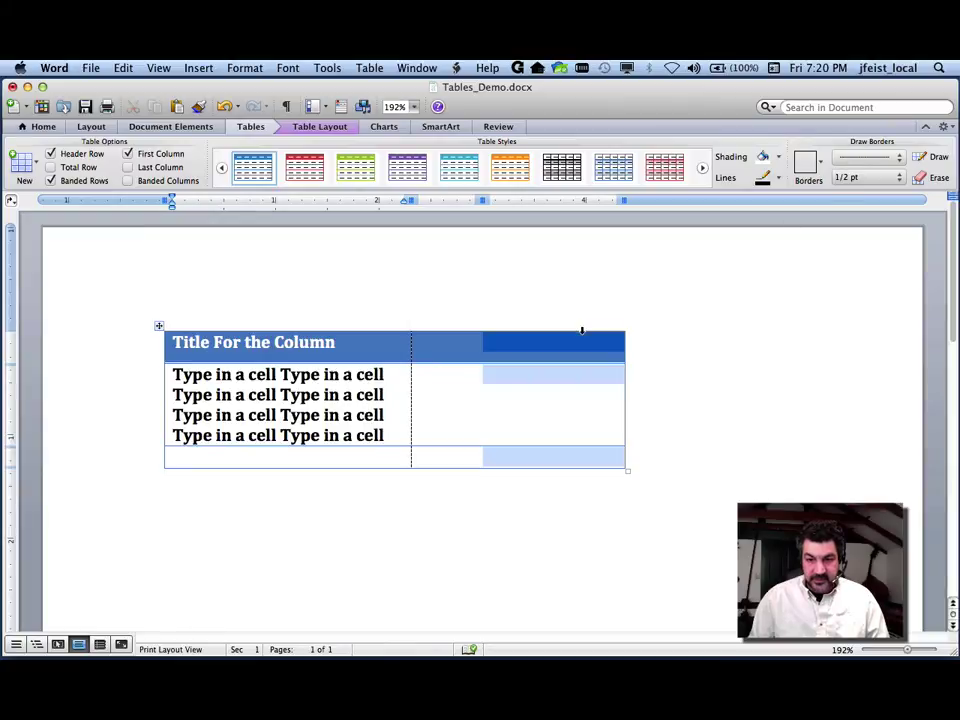
left_click(812, 162)
left_click(837, 241)
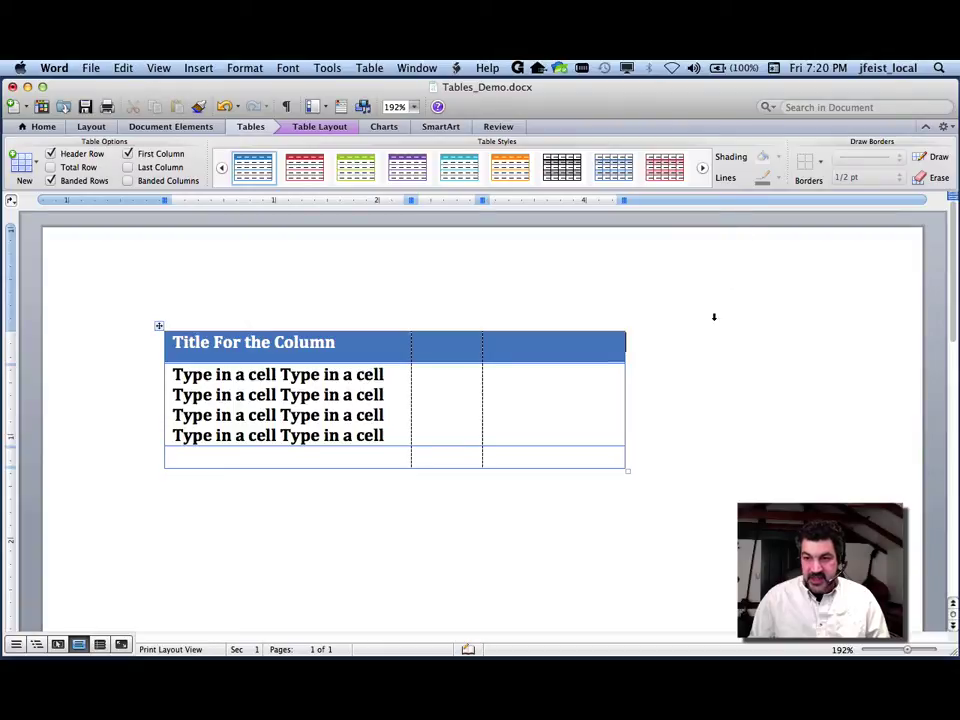
- Draw a solid divider in the header row before the last column and give that cell a left border
left_click(490, 374)
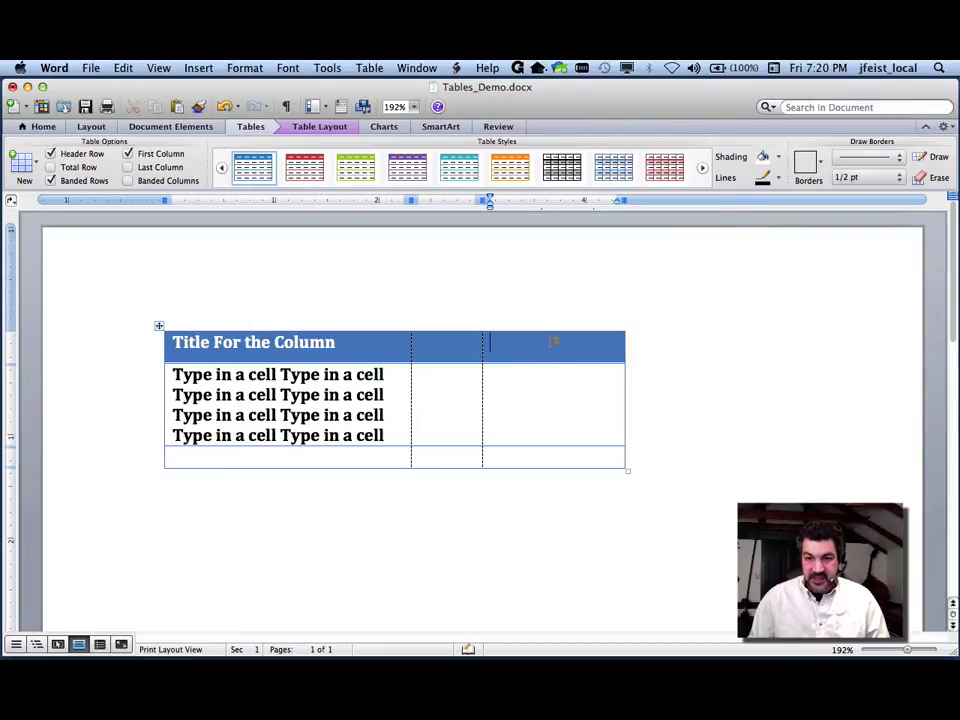
left_click(901, 160)
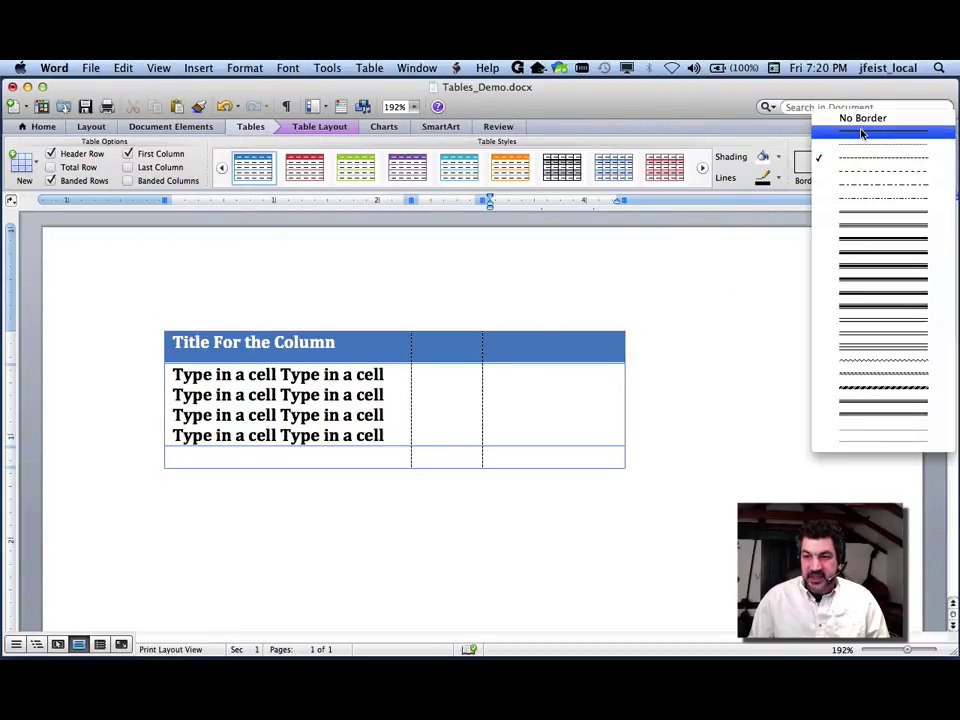
left_click(862, 132)
left_click_drag(523, 332, 522, 340)
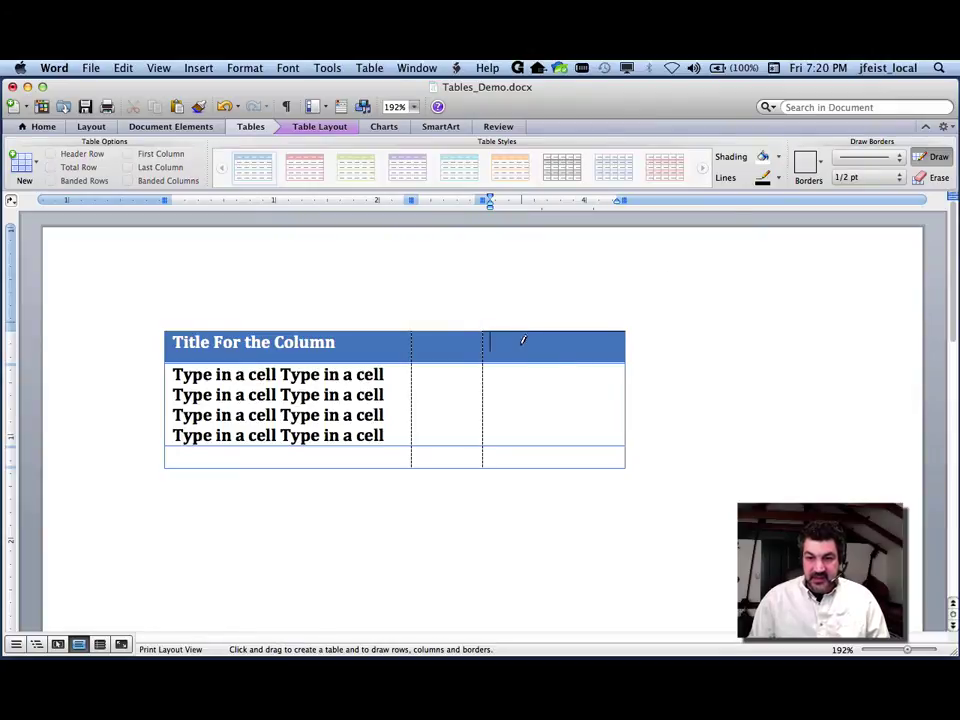
left_click(820, 165)
left_click(837, 241)
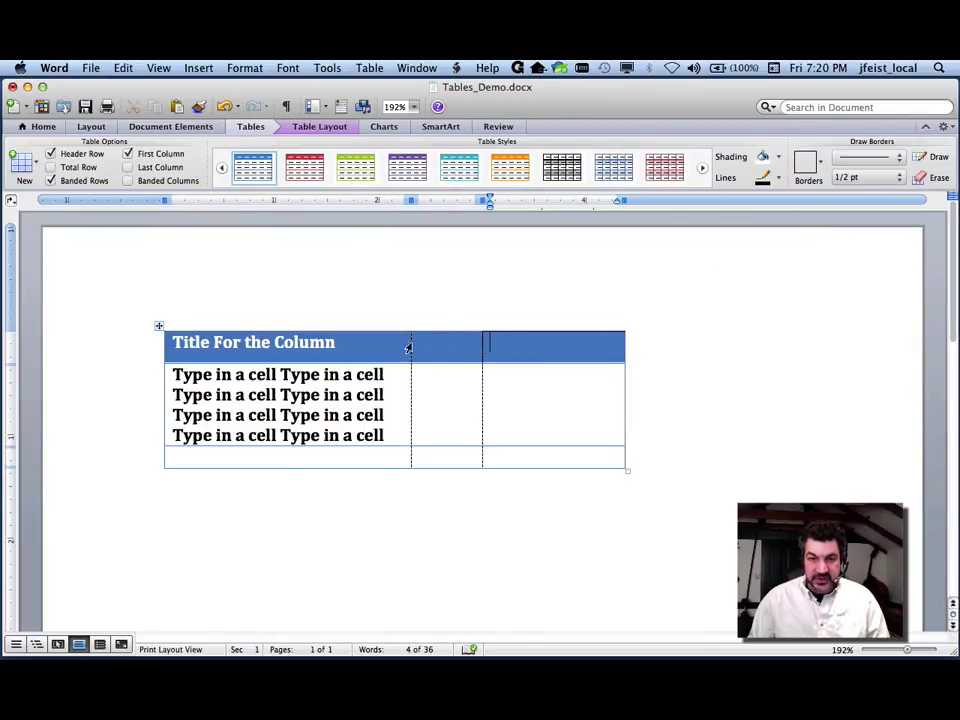
left_click(820, 163)
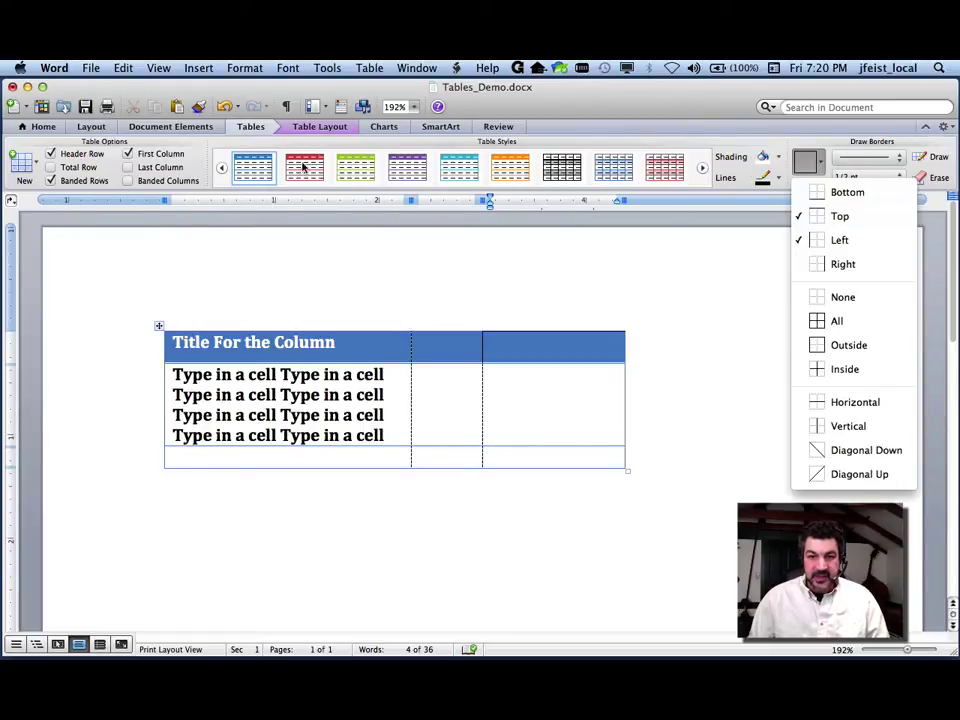
left_click(127, 463)
left_click(146, 459)
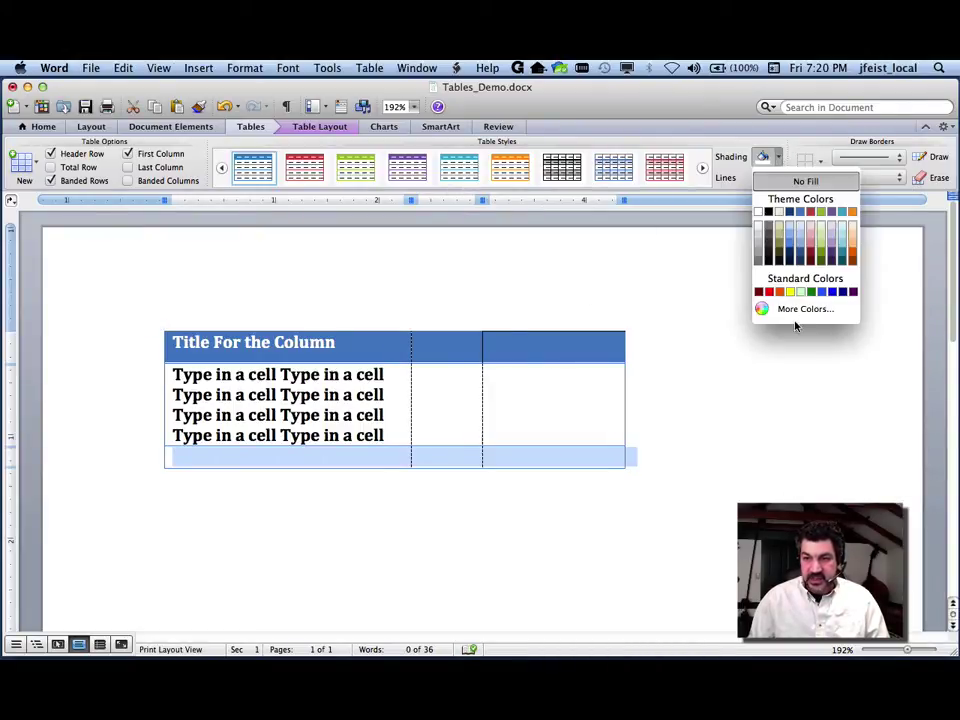
- Shade the empty bottom row orange
left_click(780, 291)
left_click(556, 441)
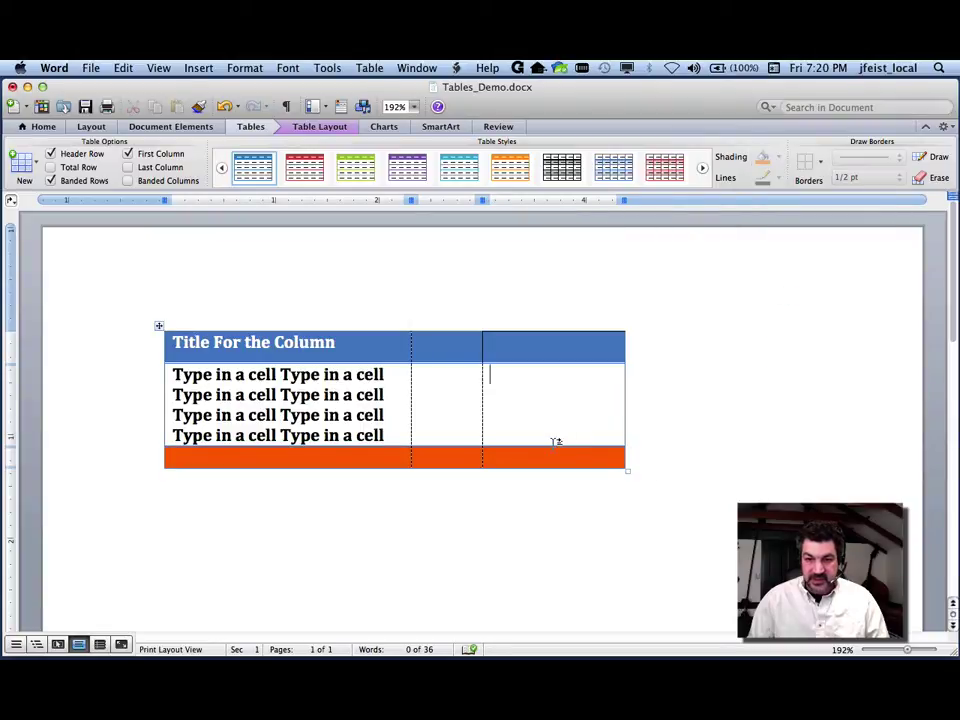
left_click(546, 458)
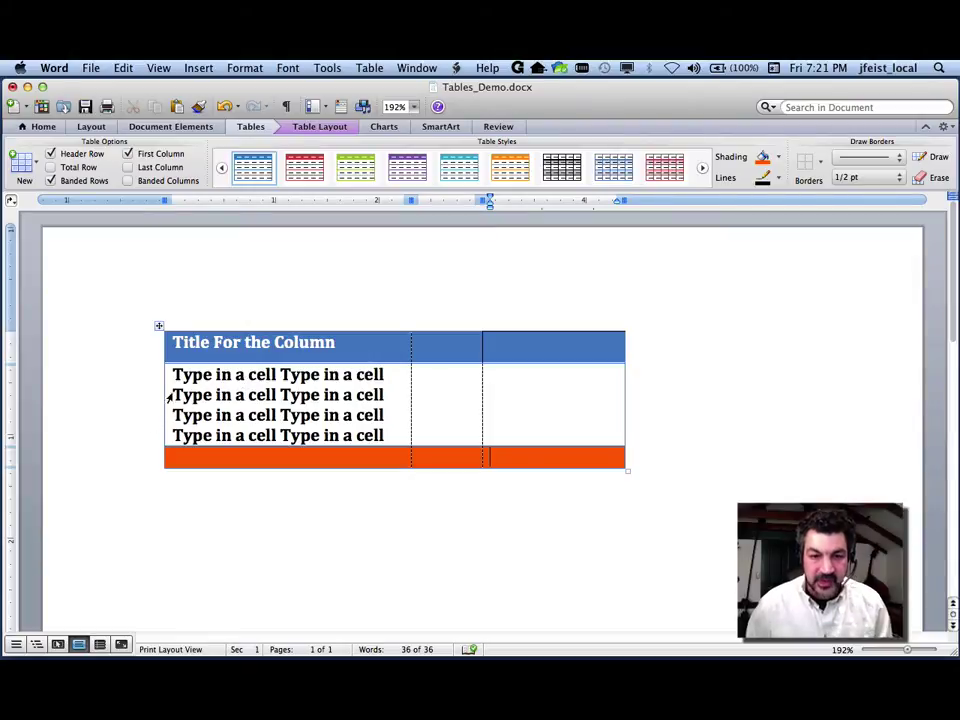
- Select the entire table and delete it
left_click(129, 324)
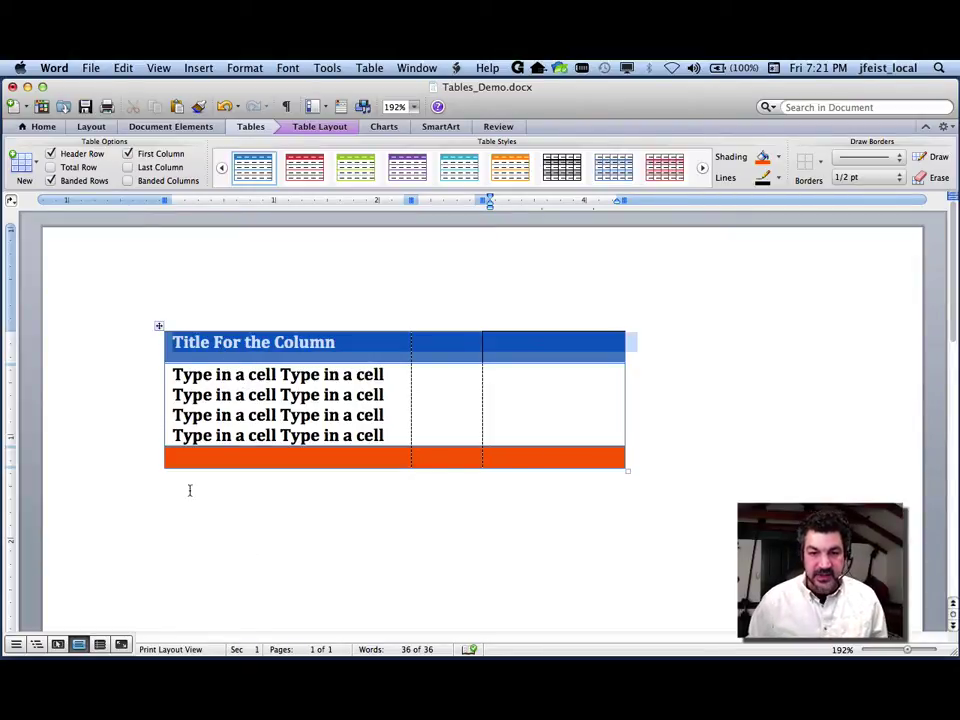
left_click_drag(98, 336, 118, 518)
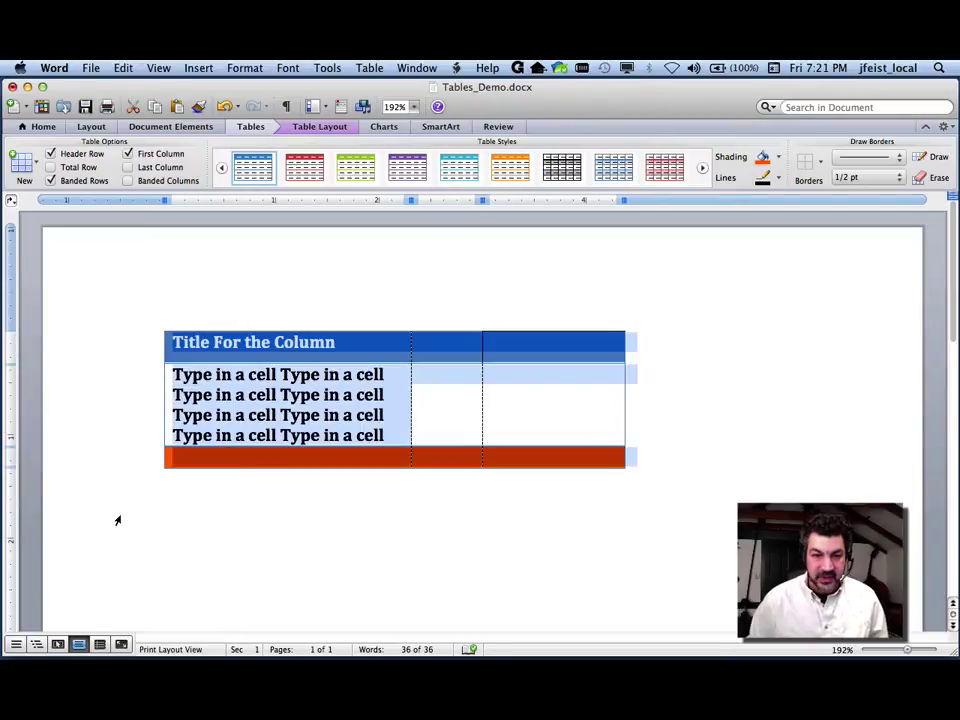
key("BackSpace")
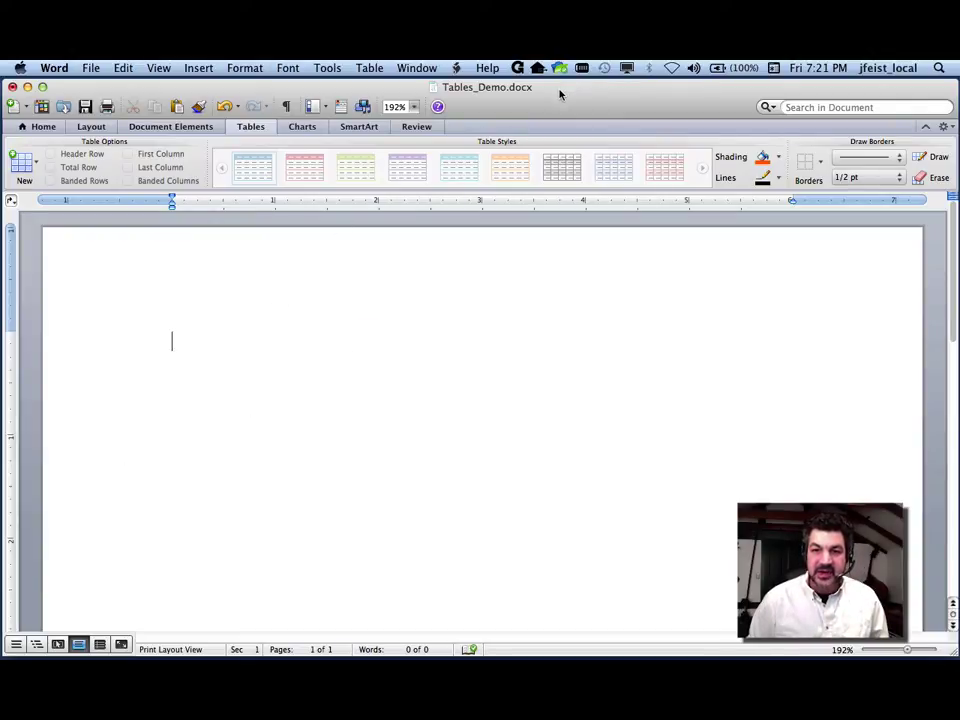
- Bring up the File menu over the blank Tables_Demo.docx
left_click_drag(560, 94, 561, 93)
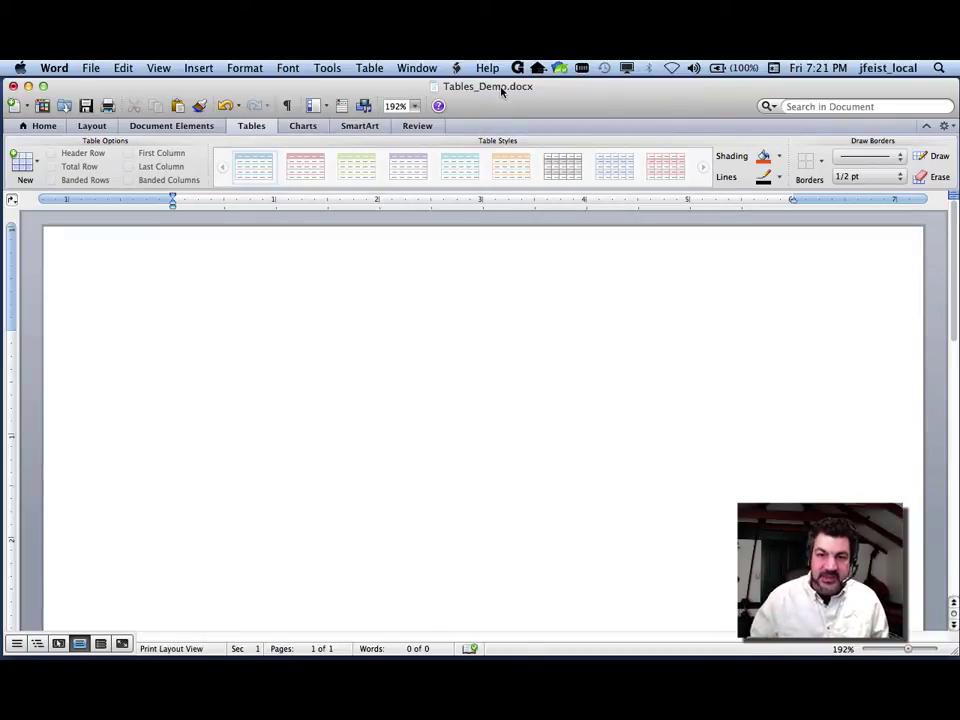
mouse_move(500, 92)
left_mouse_down()
mouse_move(500, 131)
mouse_move(500, 95)
left_mouse_up()
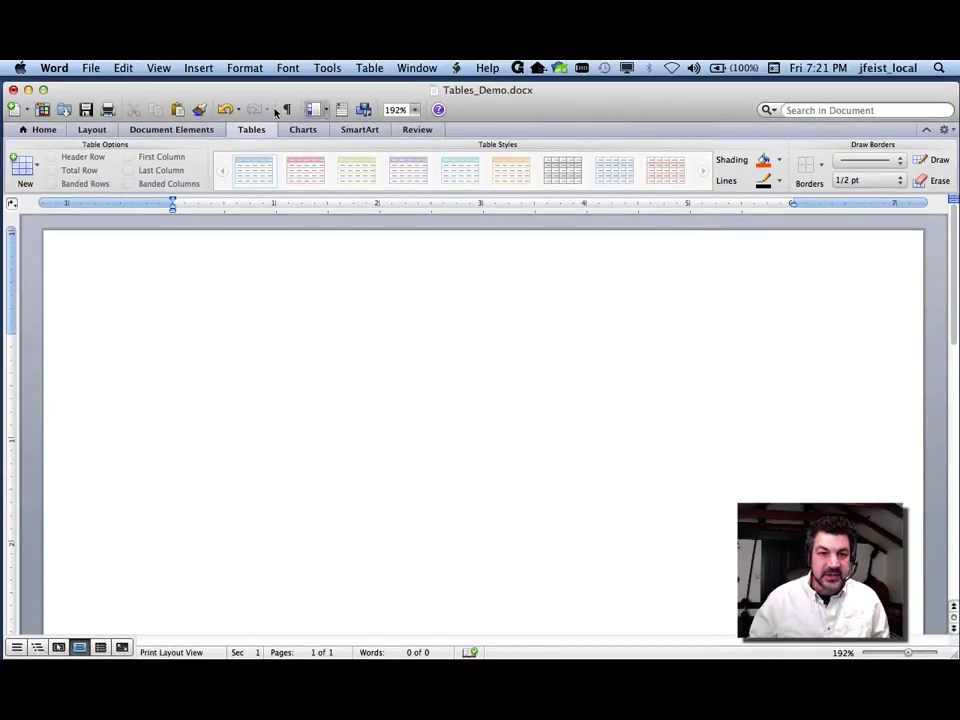
left_click(89, 67)
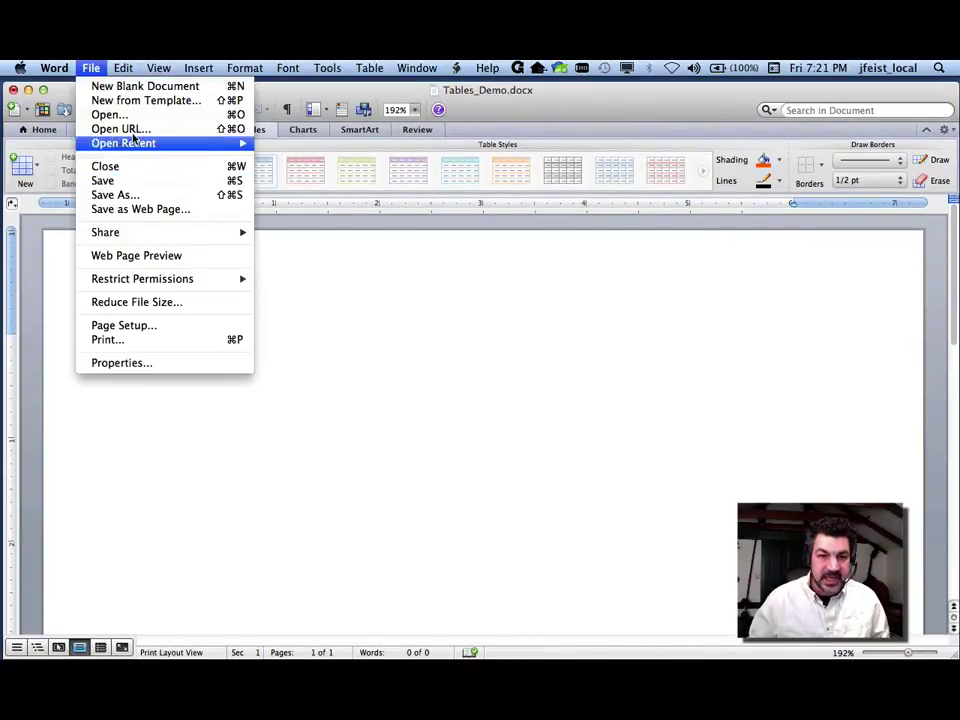
- Reopen You and Only You.docx from Open Recent and scroll through its numbered lyric verses
mouse_move(143, 146)
left_click(374, 157)
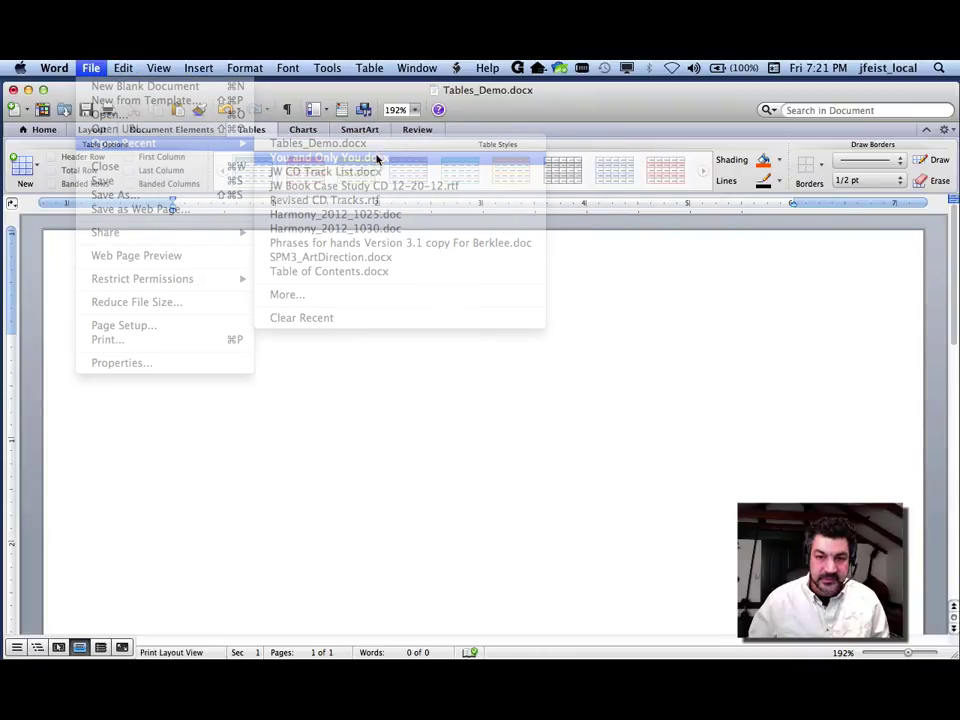
scroll(440, 318, "down", 10)
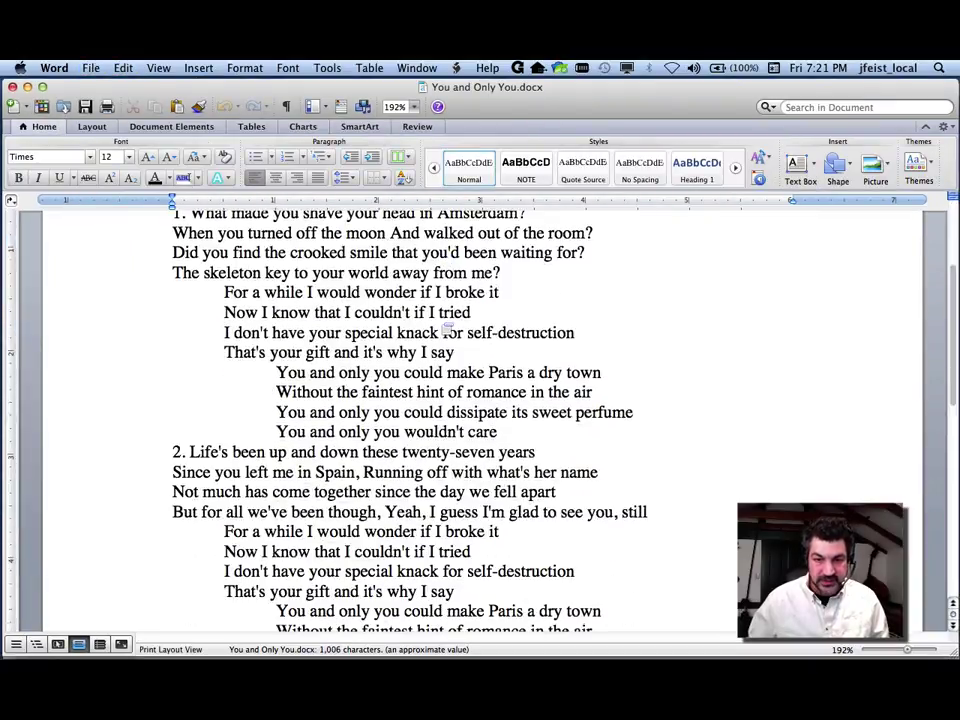
scroll(440, 318, "up", 10)
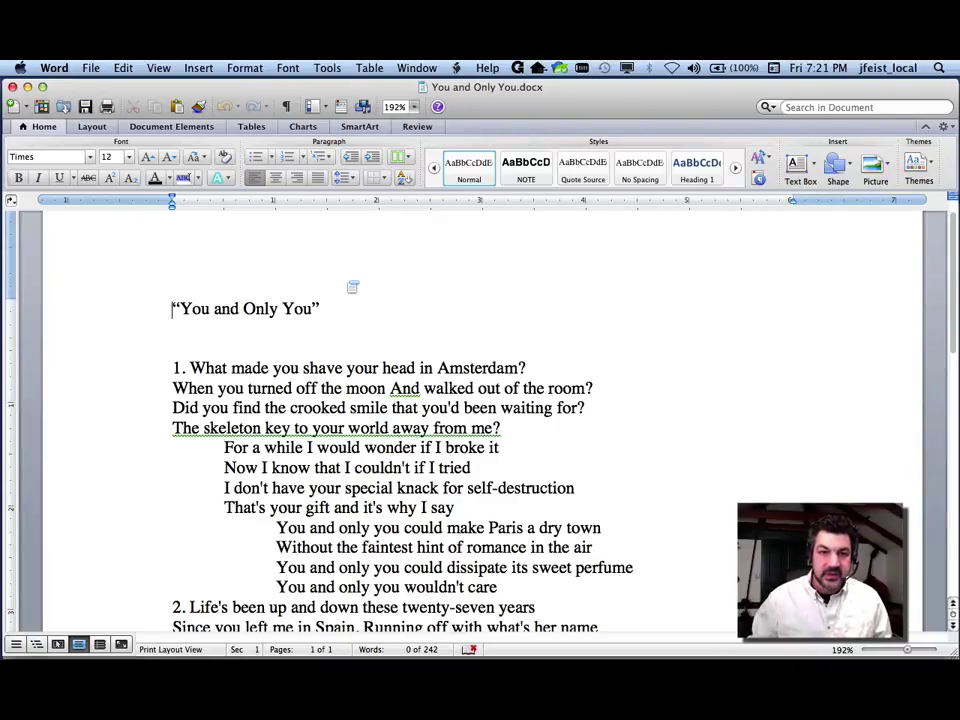
mouse_move(506, 118)
left_mouse_down()
mouse_move(504, 137)
mouse_move(503, 126)
left_mouse_up()
left_click(90, 68)
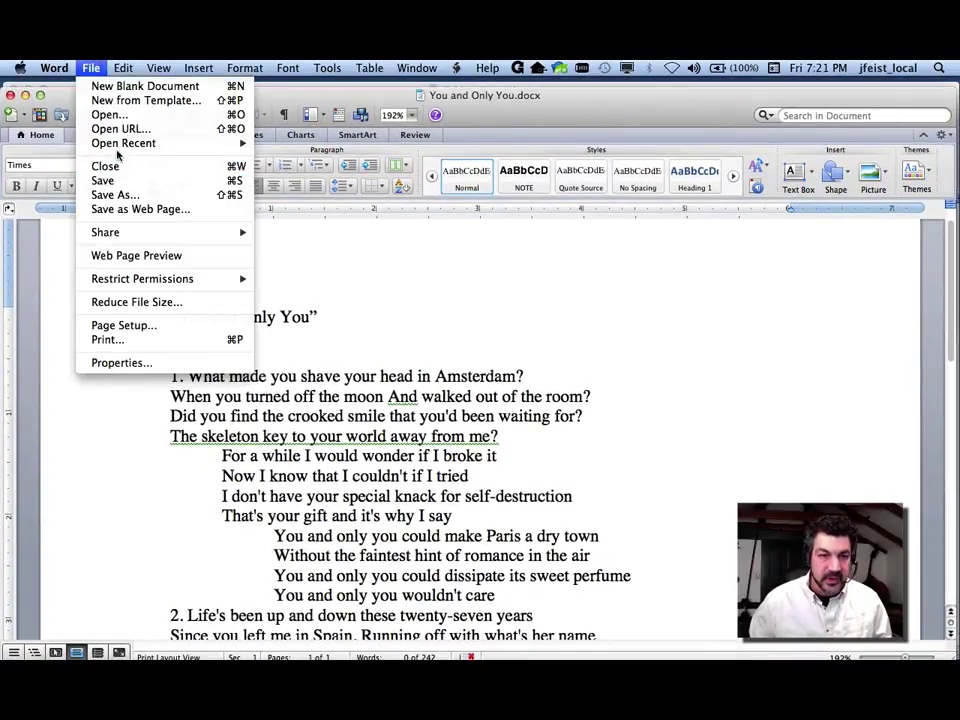
- Open You and Only You Finished.docx and check the Takes column 1 and 3 headers
left_click(75, 221)
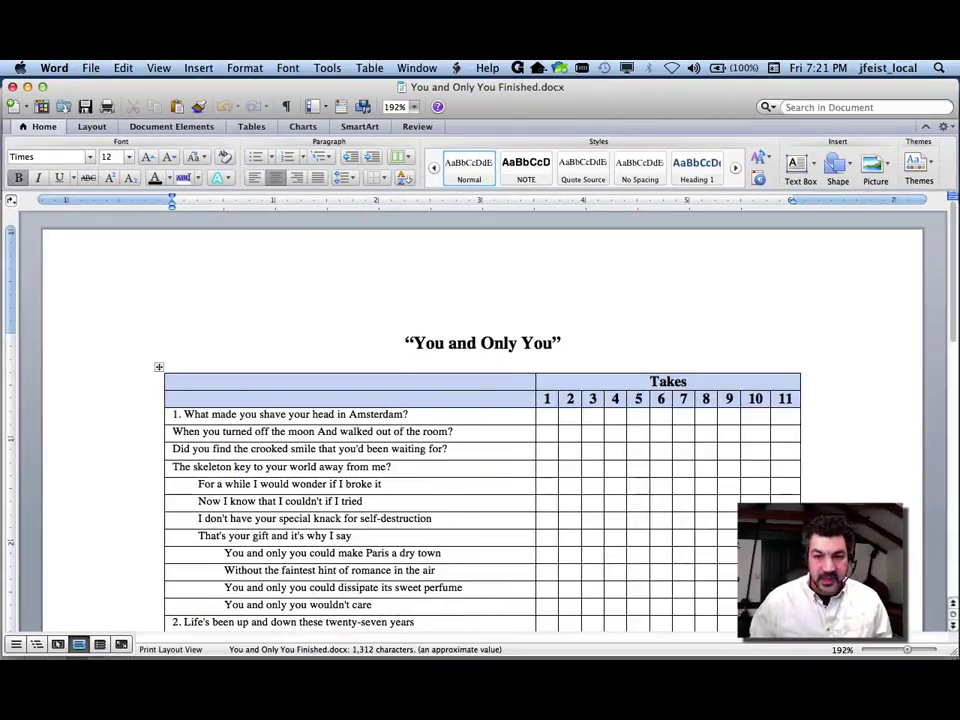
scroll(235, 387, "down", 5)
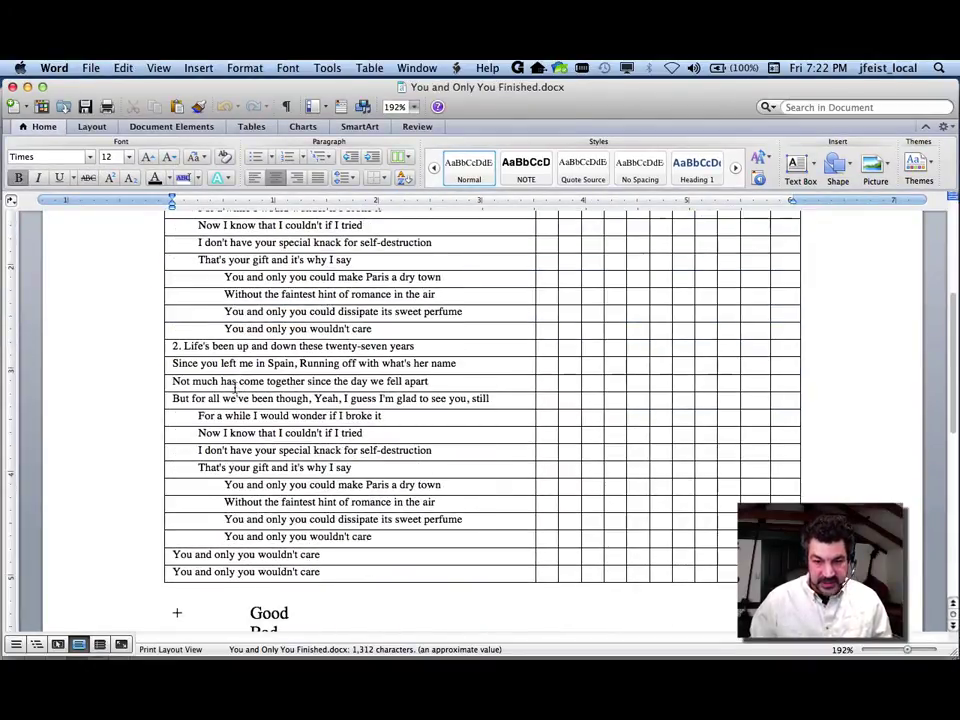
scroll(235, 387, "up", 3)
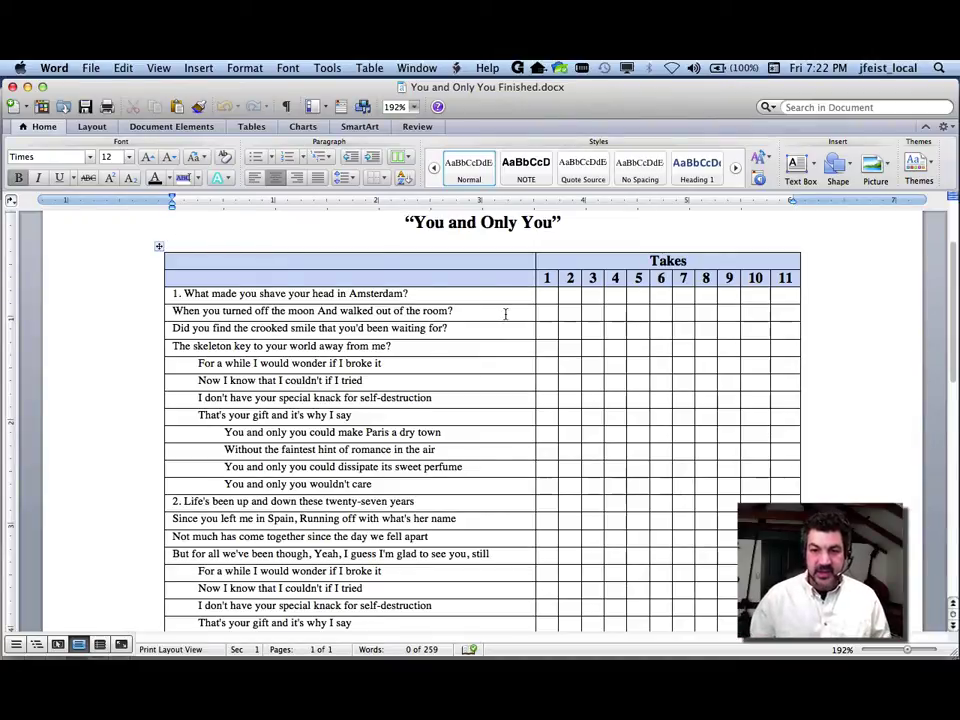
left_click(551, 279)
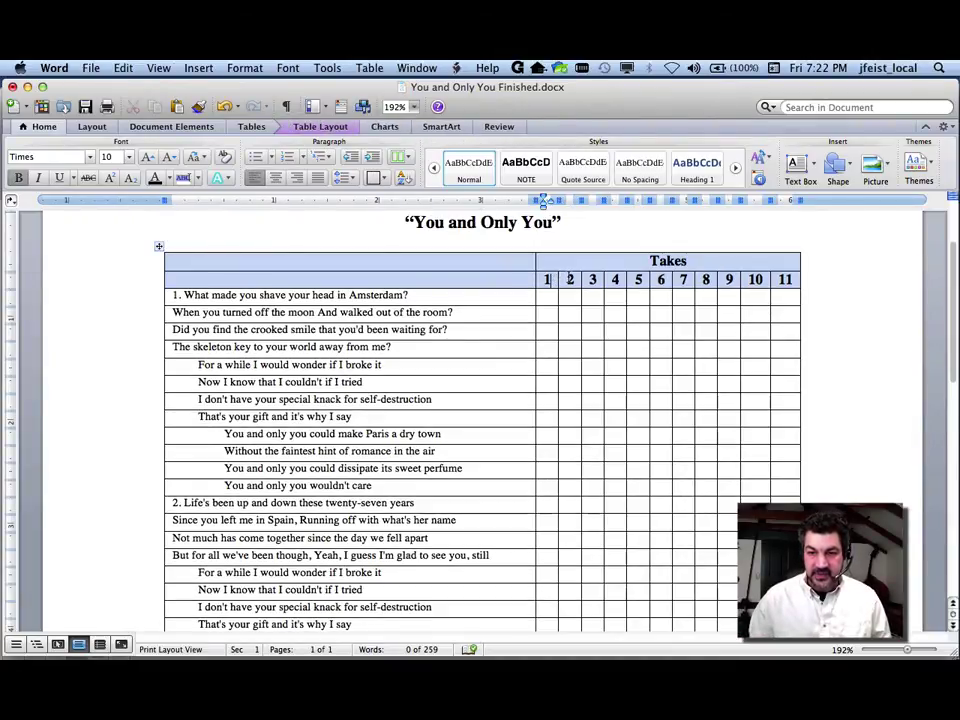
left_click(585, 284)
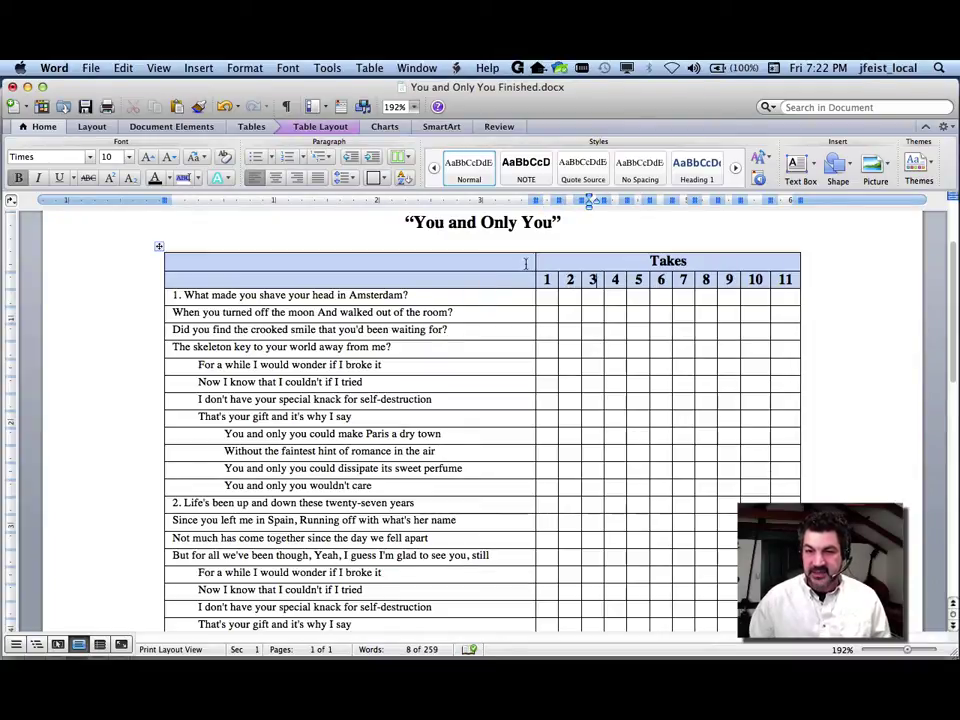
left_click(549, 279)
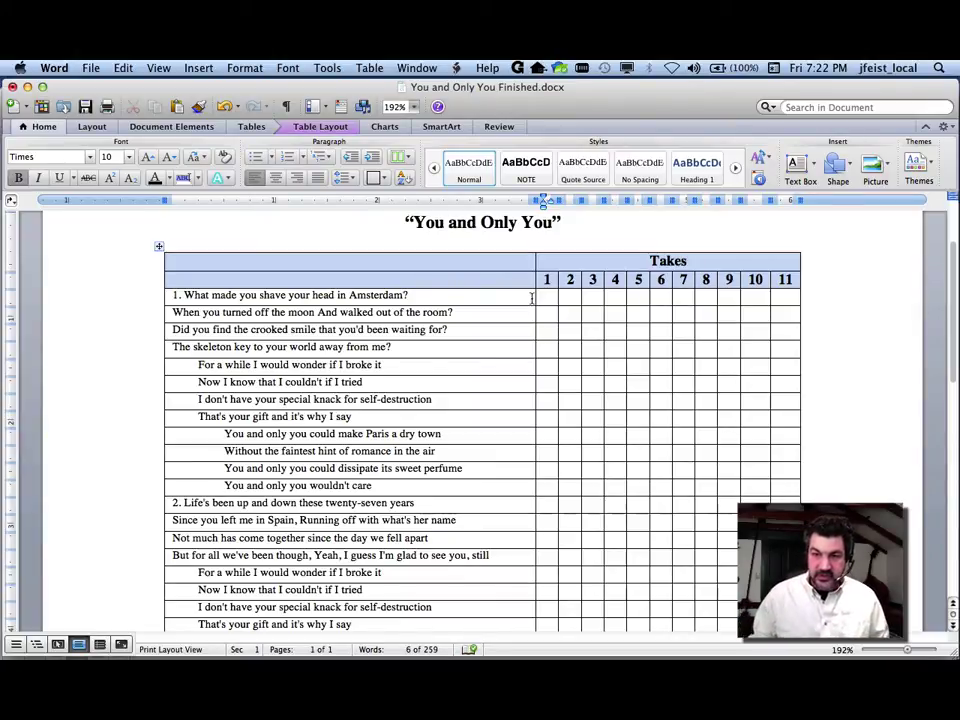
- Review the + Good legend below the table, then go to row 1's first Takes cell
scroll(517, 340, "down", 3)
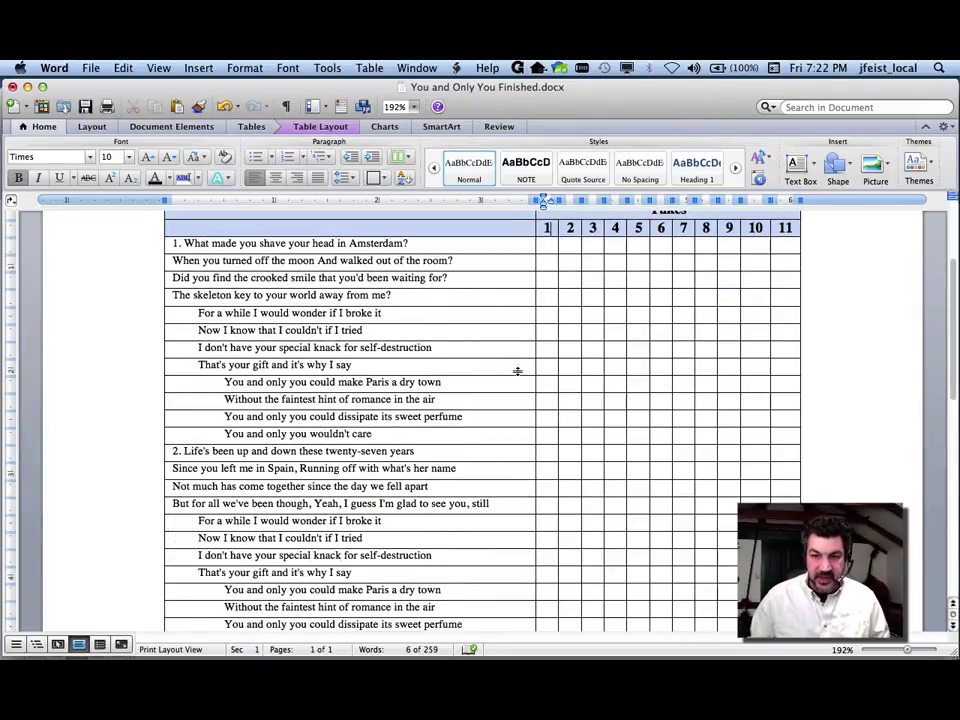
scroll(515, 365, "down", 12)
left_click(150, 494)
left_click_drag(147, 516, 148, 544)
left_click(401, 523)
scroll(403, 515, "up", 15)
scroll(405, 507, "down", 17)
scroll(395, 375, "up", 8)
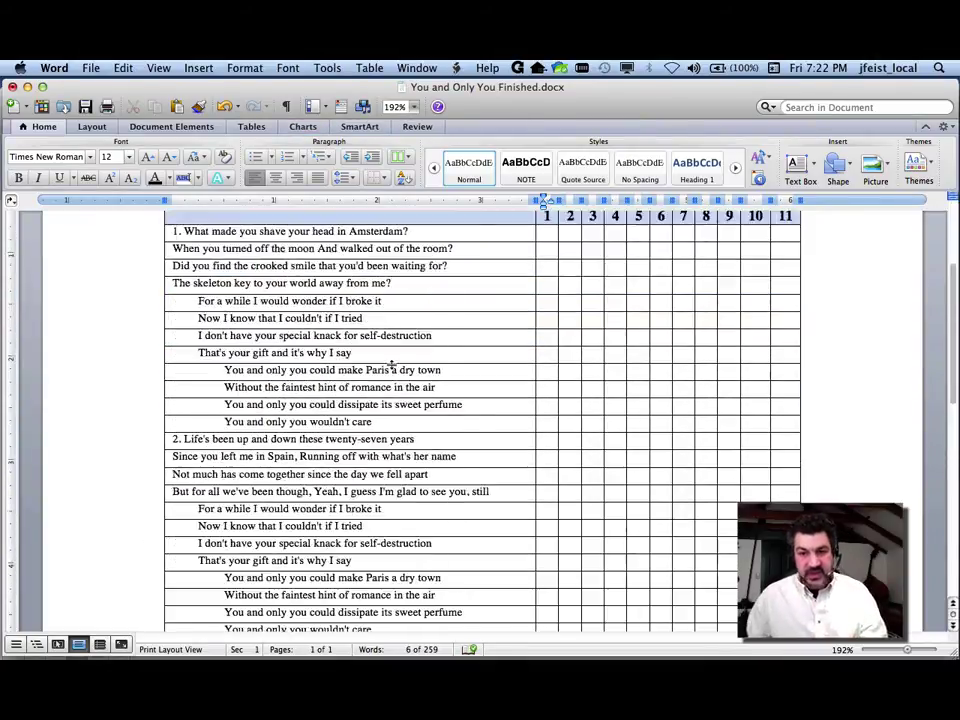
scroll(392, 365, "up", 3)
left_click(538, 317)
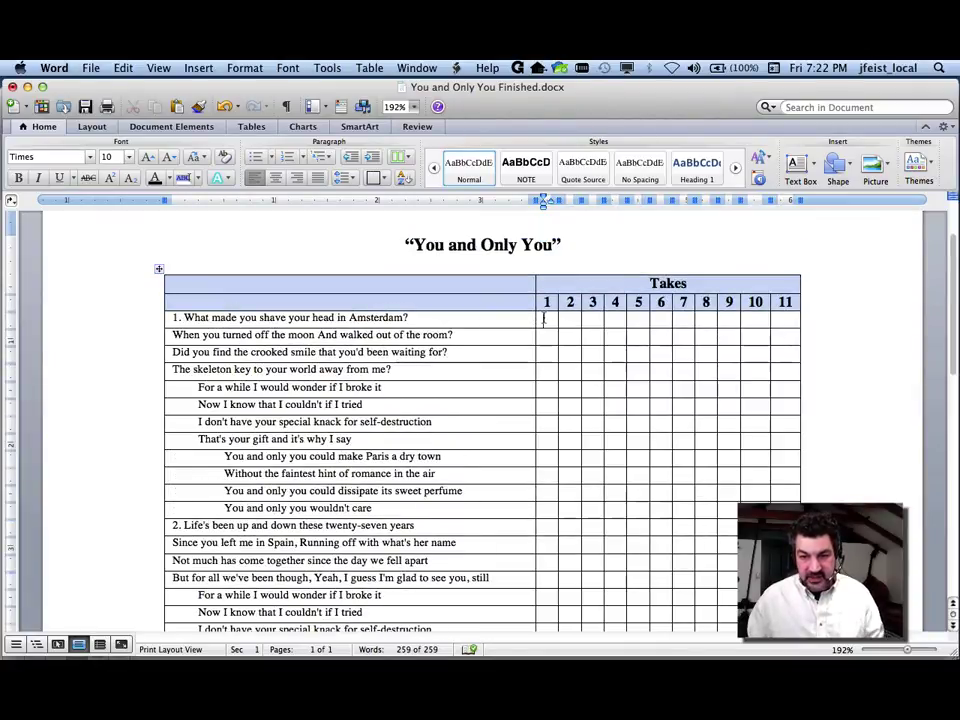
- Enter the Take 1 marks +, -, -, -, + down the first five lyric rows
type("+")
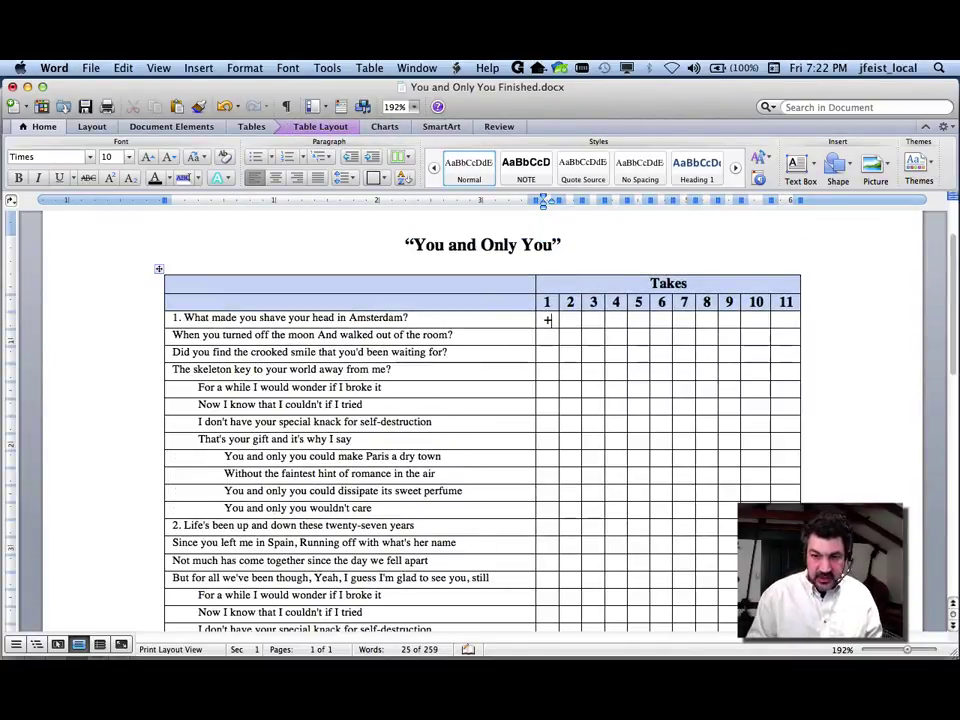
left_click(546, 336)
type("-")
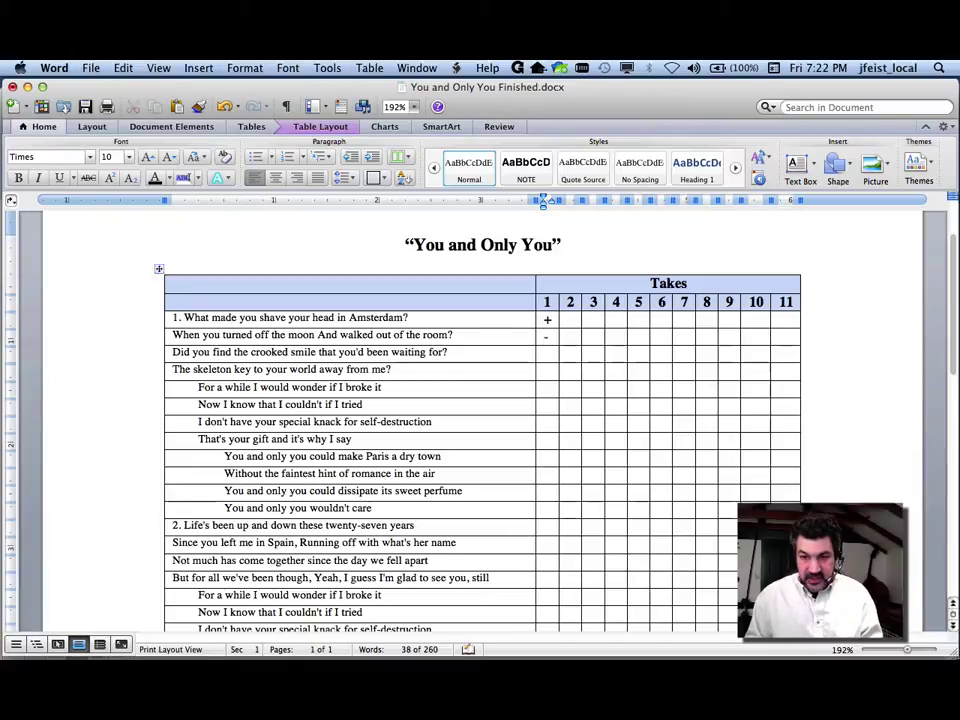
key("Down")
type("-")
key("Down")
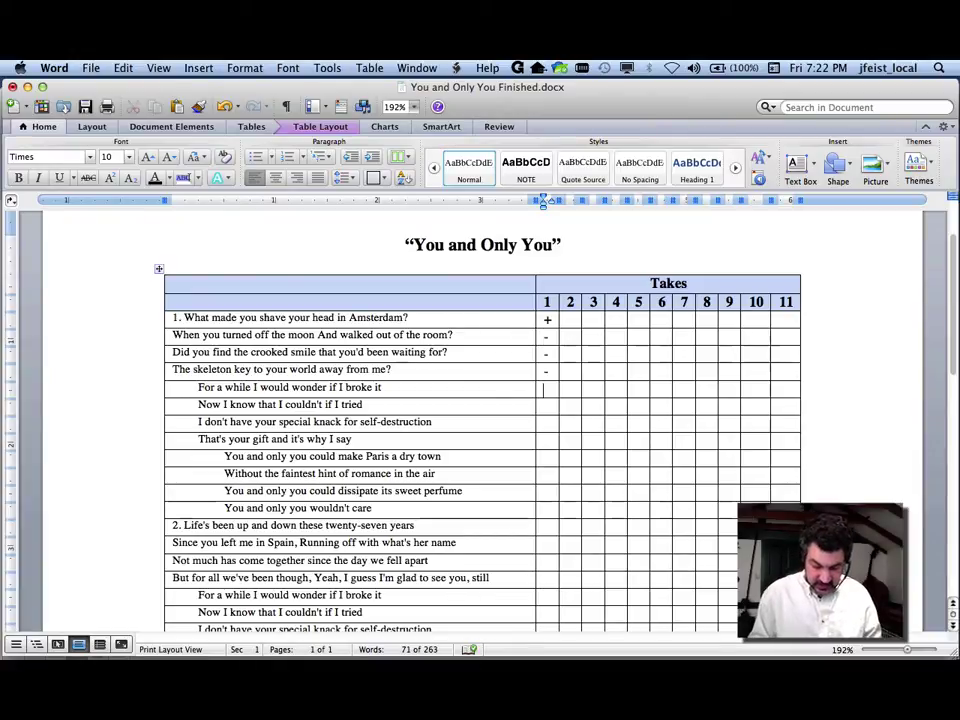
type("+")
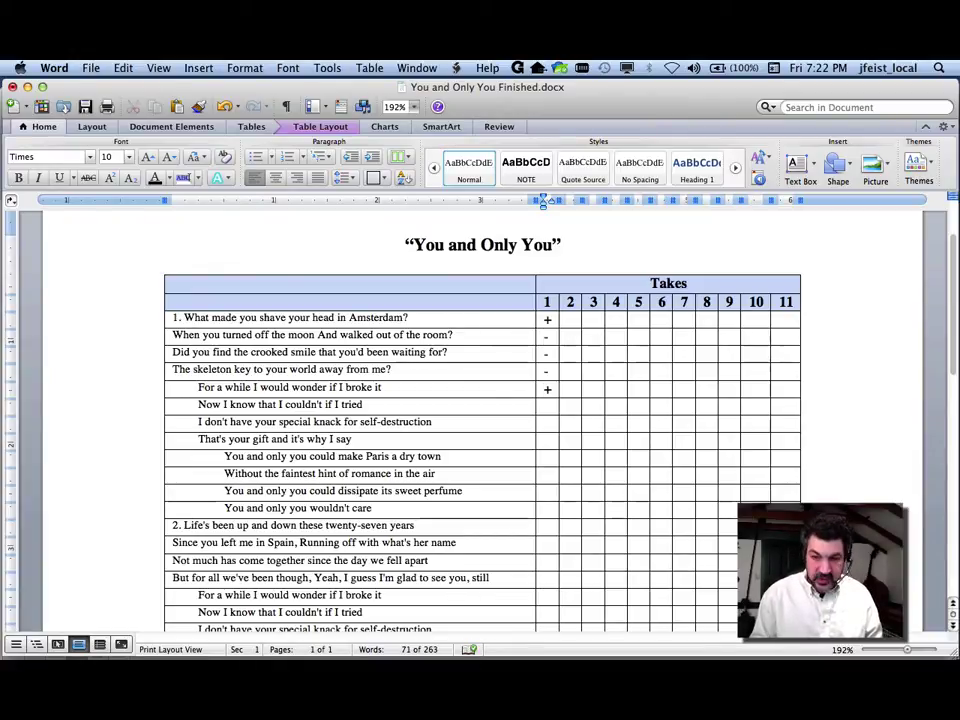
- Mark Take 2 as - and + for rows 1–2, then select all eleven Takes columns
left_click(564, 318)
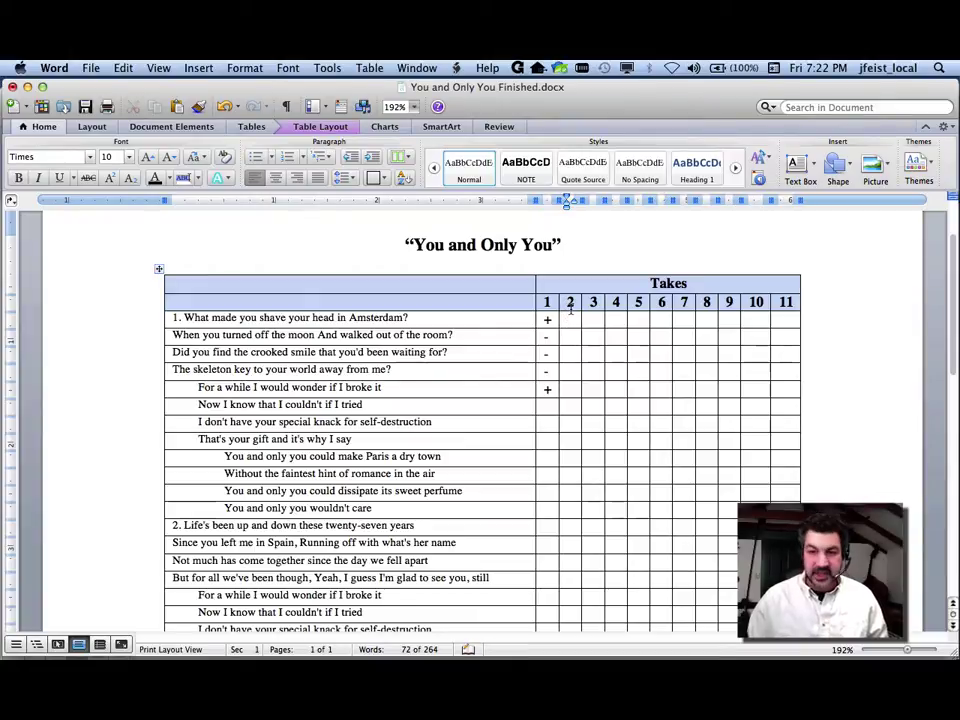
type("-")
key("Down")
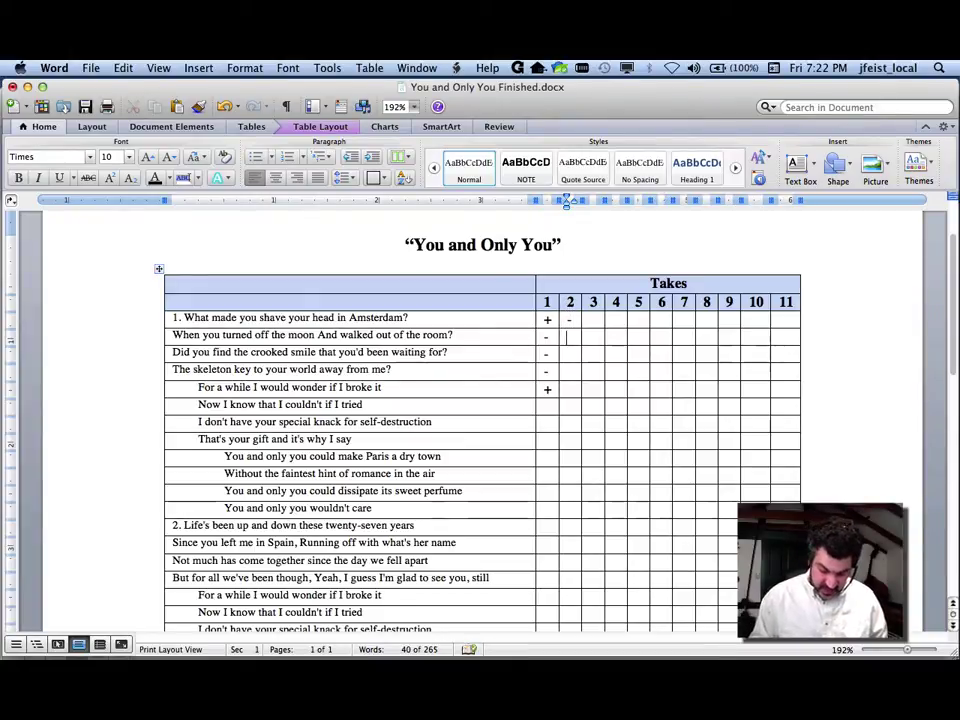
type("+")
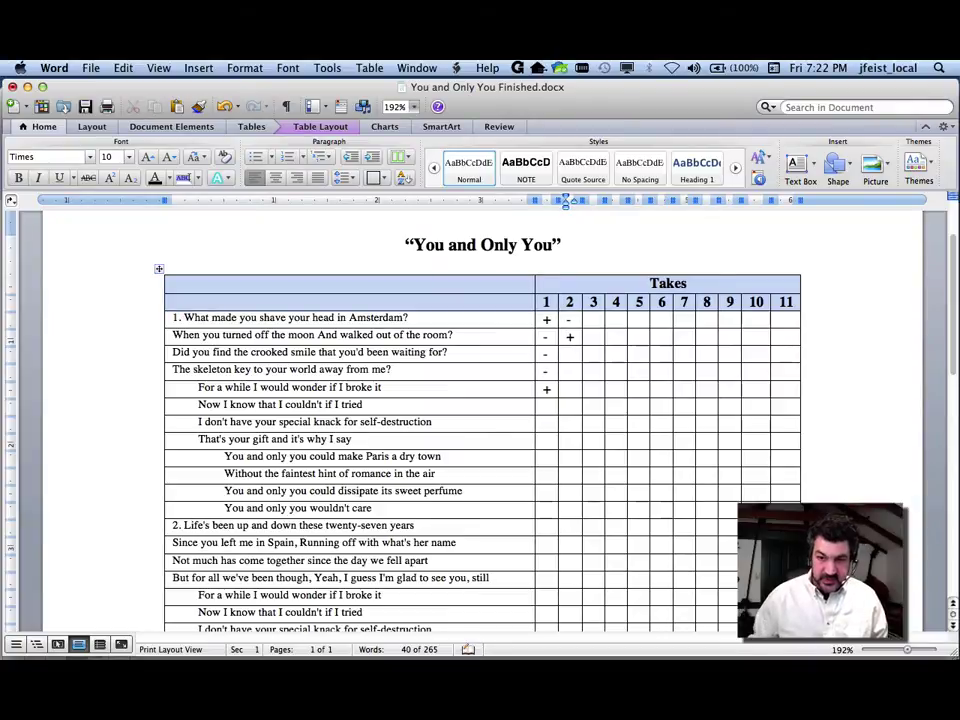
left_click(558, 344)
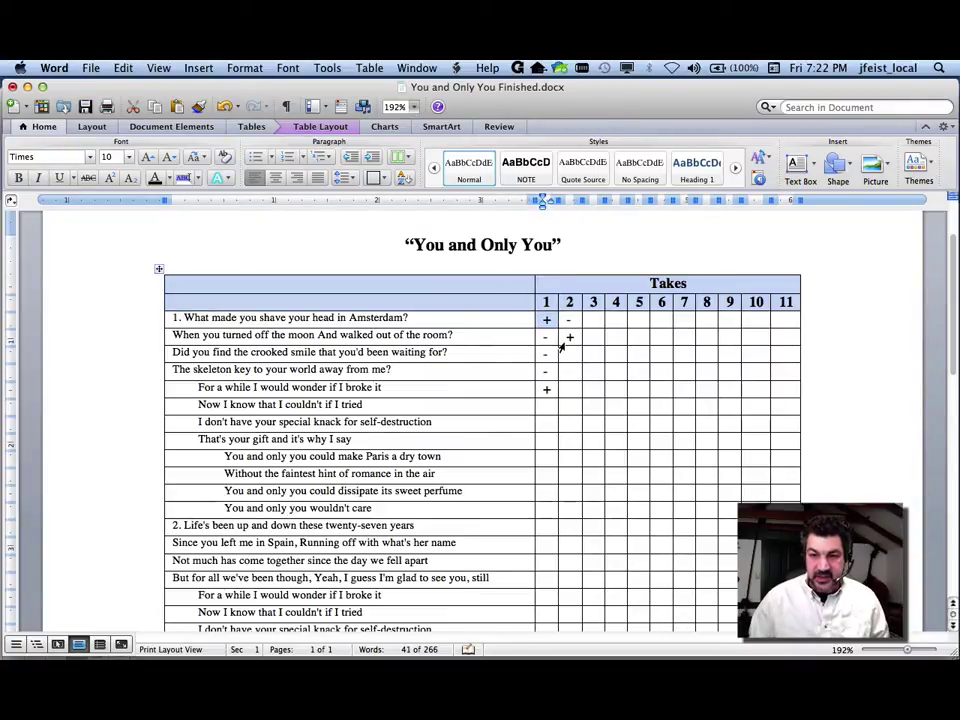
double_click(566, 339)
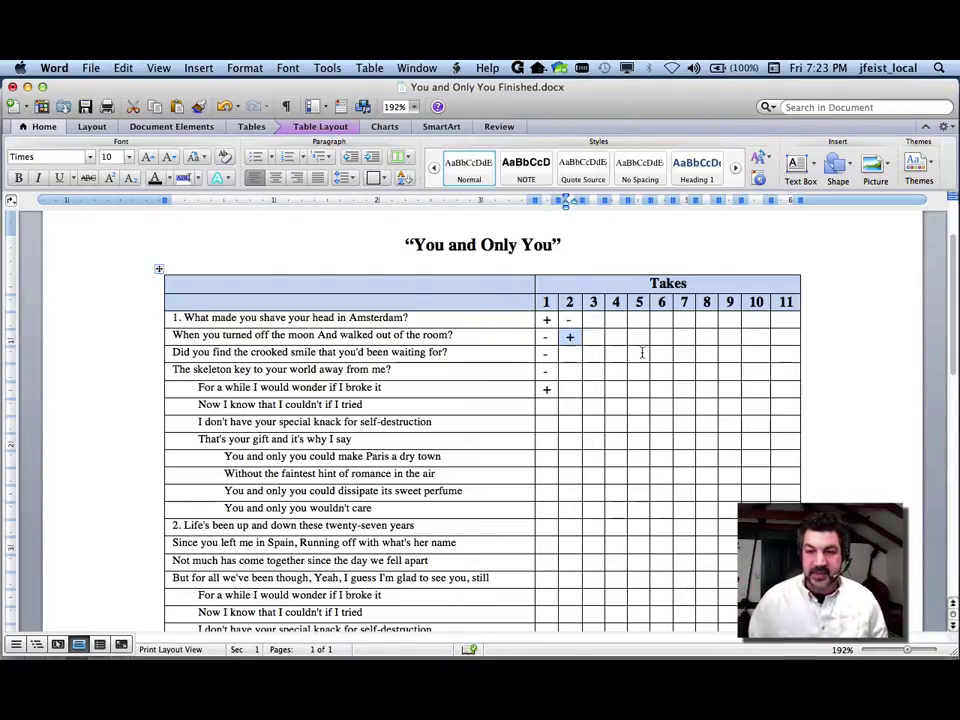
left_click(602, 334)
left_click_drag(545, 302, 790, 628)
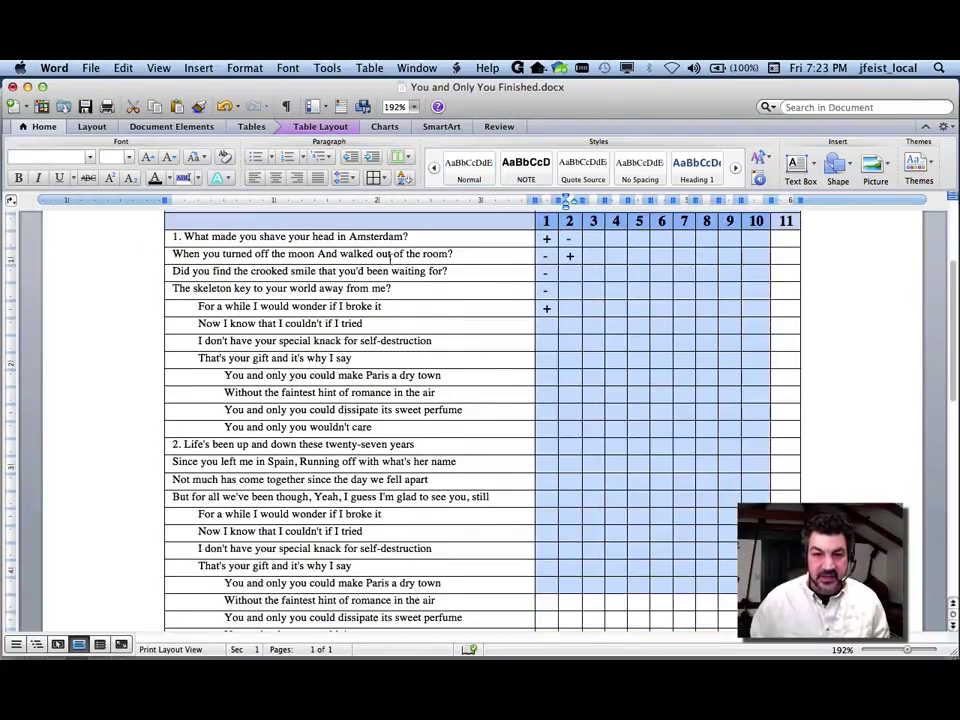
- Close You and Only You Finished.docx without saving changes
left_click(326, 237)
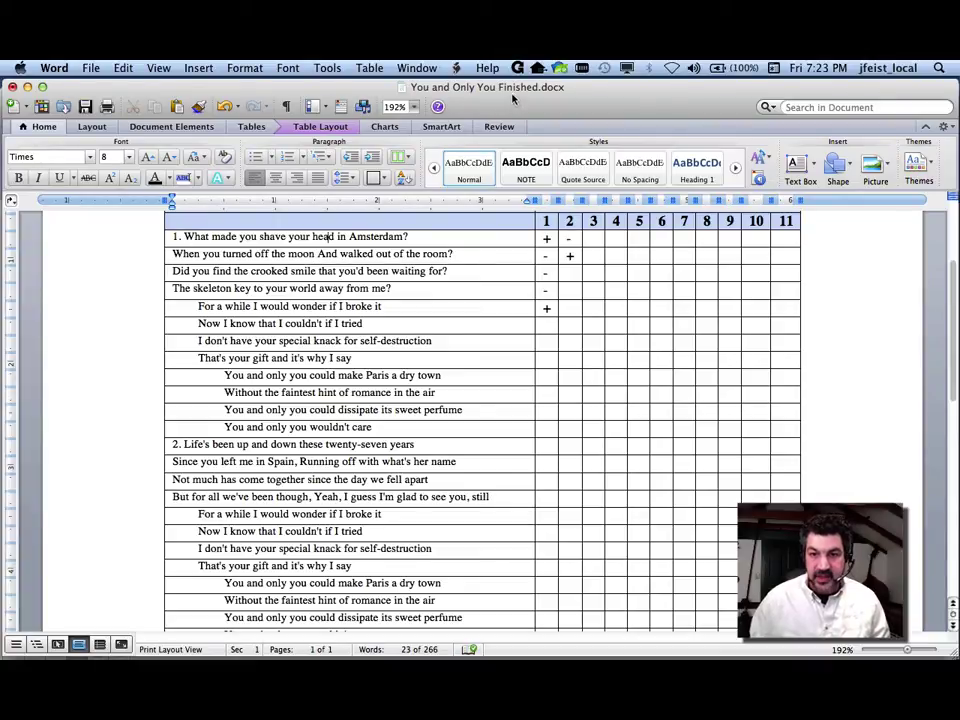
left_click(12, 88)
left_click(425, 187)
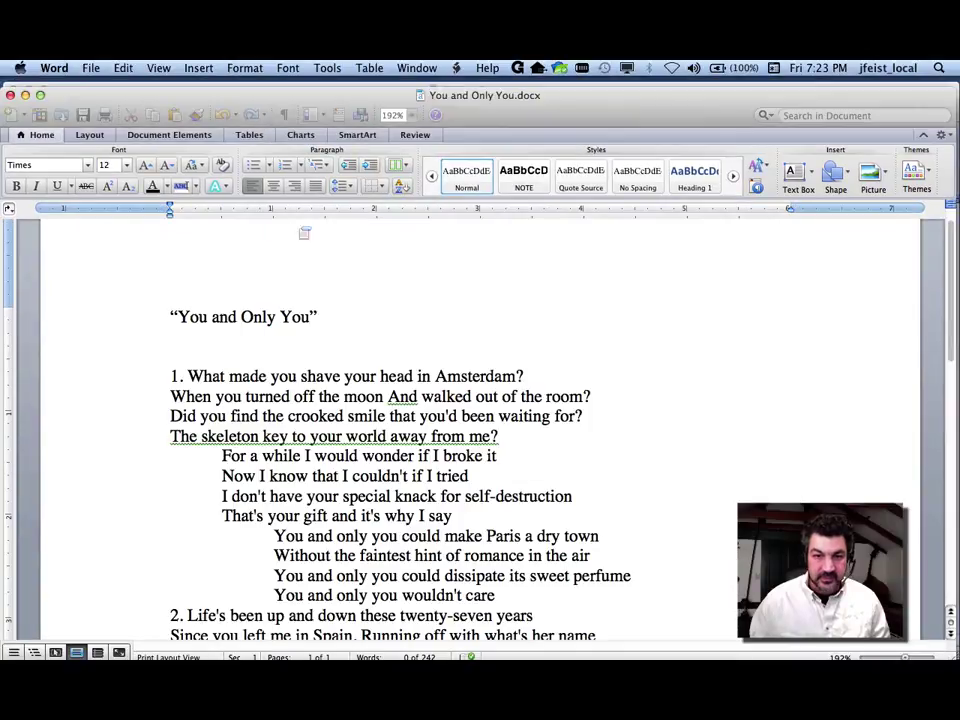
- In You and Only You.docx, select all lyrics from the first numbered line to the end
left_click_drag(115, 377, 182, 397)
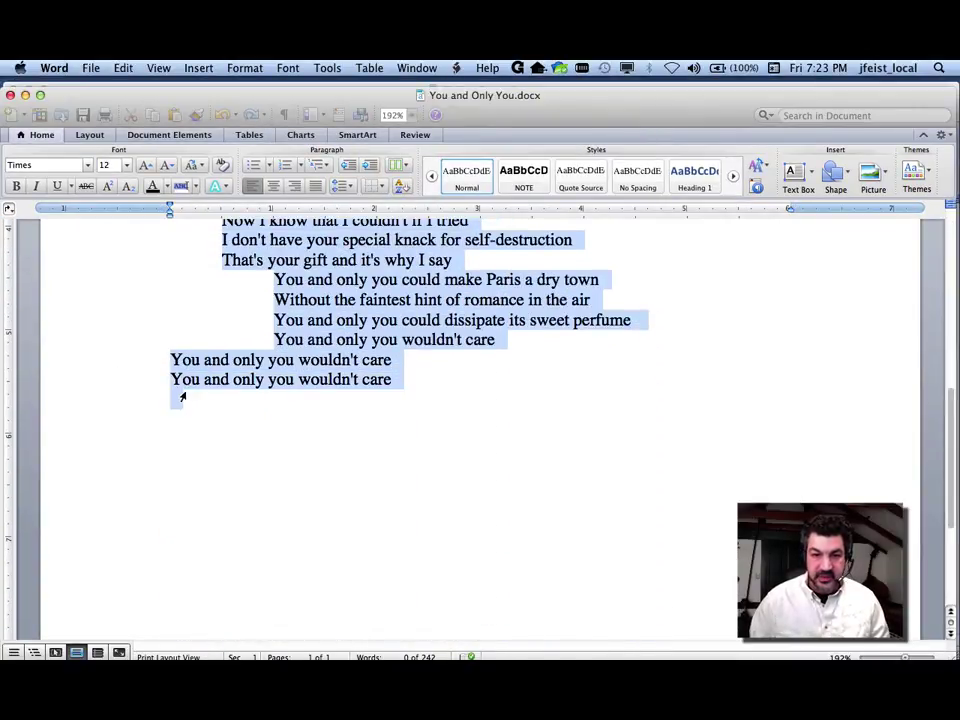
scroll(316, 329, "up", 5)
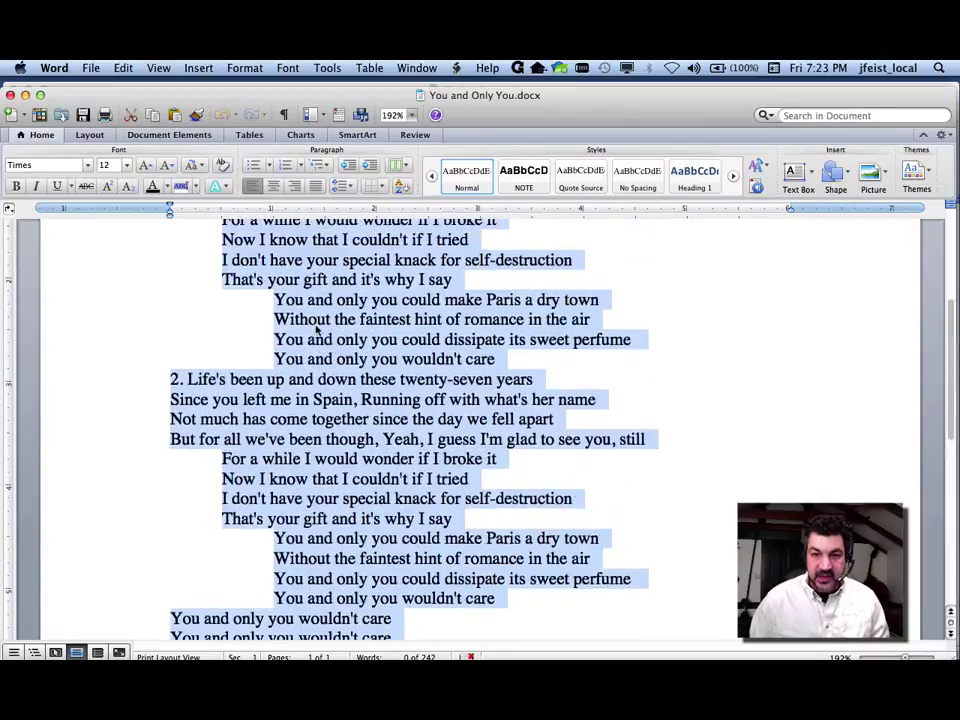
scroll(316, 329, "up", 2)
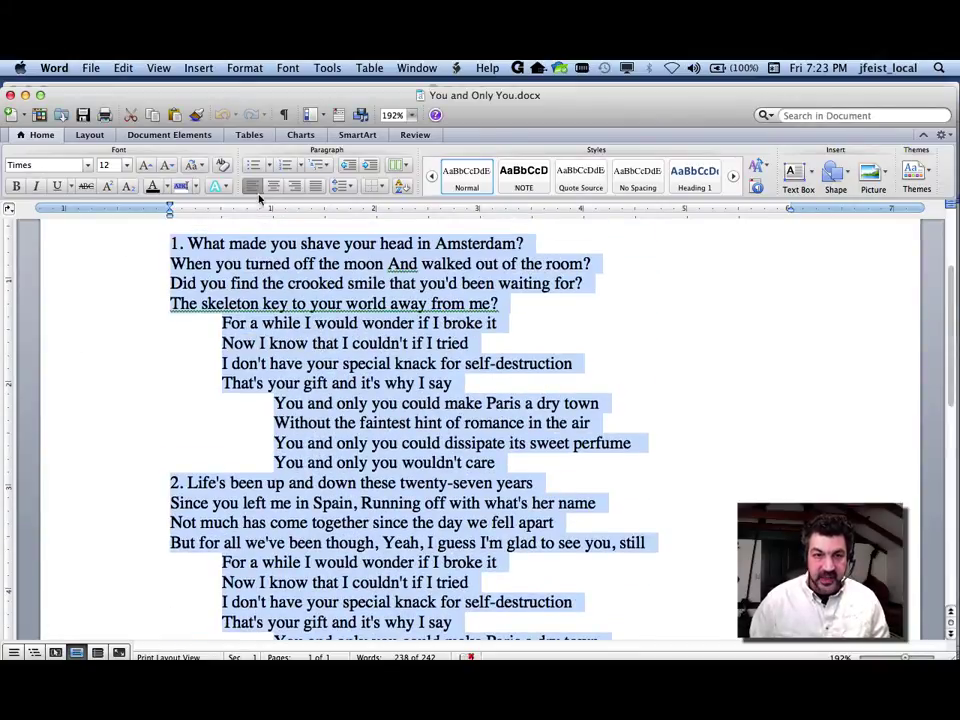
left_click(249, 134)
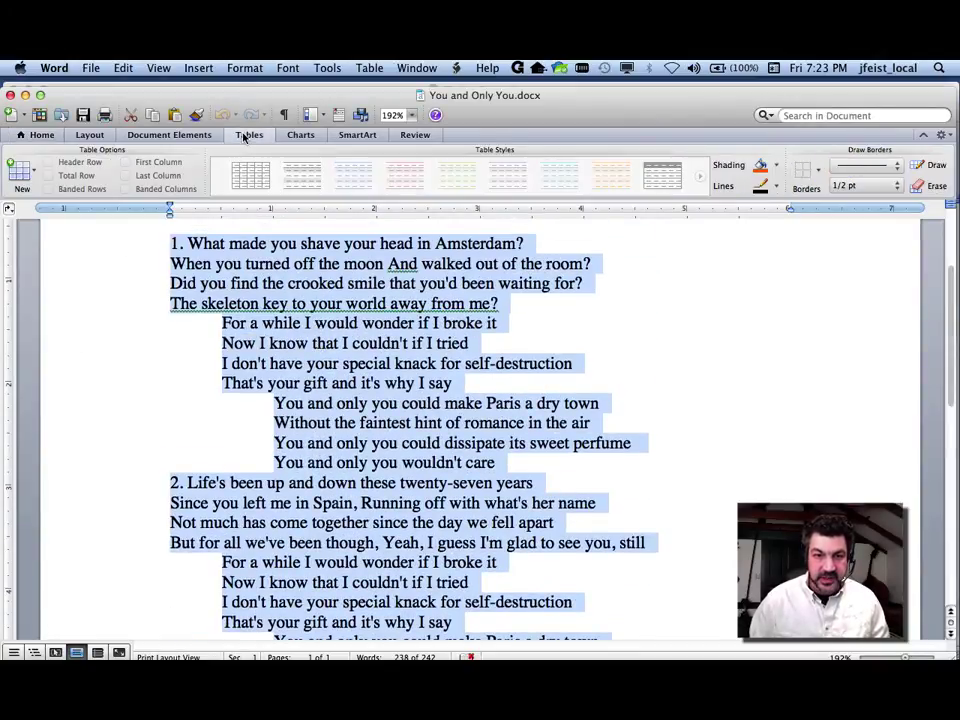
left_click(35, 177)
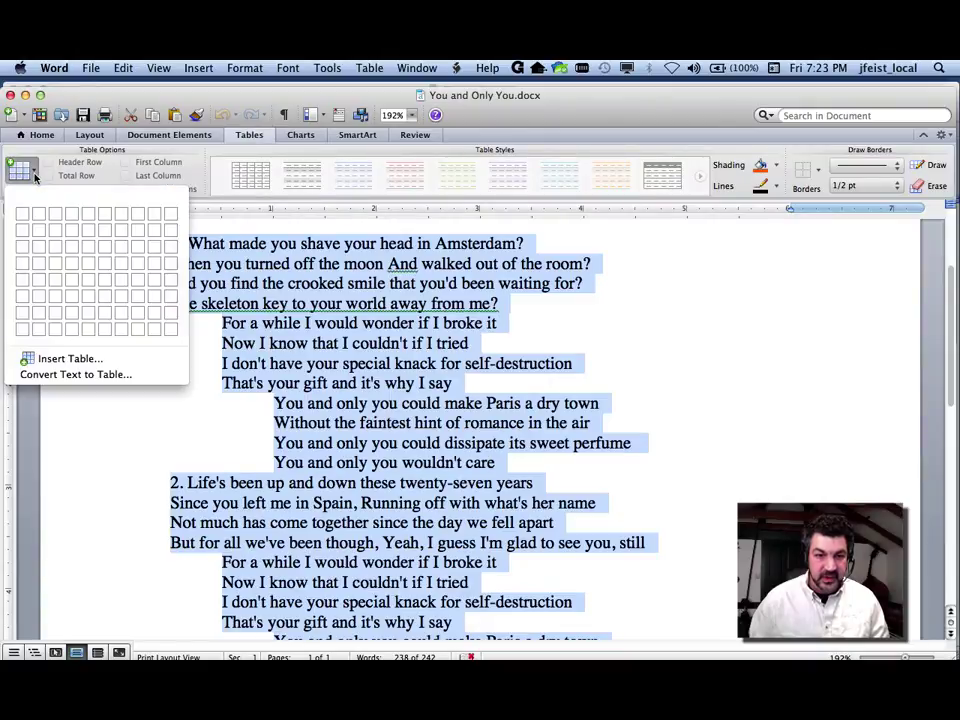
- Convert the selected lyrics into a 1-column, 26-row table separated at paragraphs
left_click(130, 376)
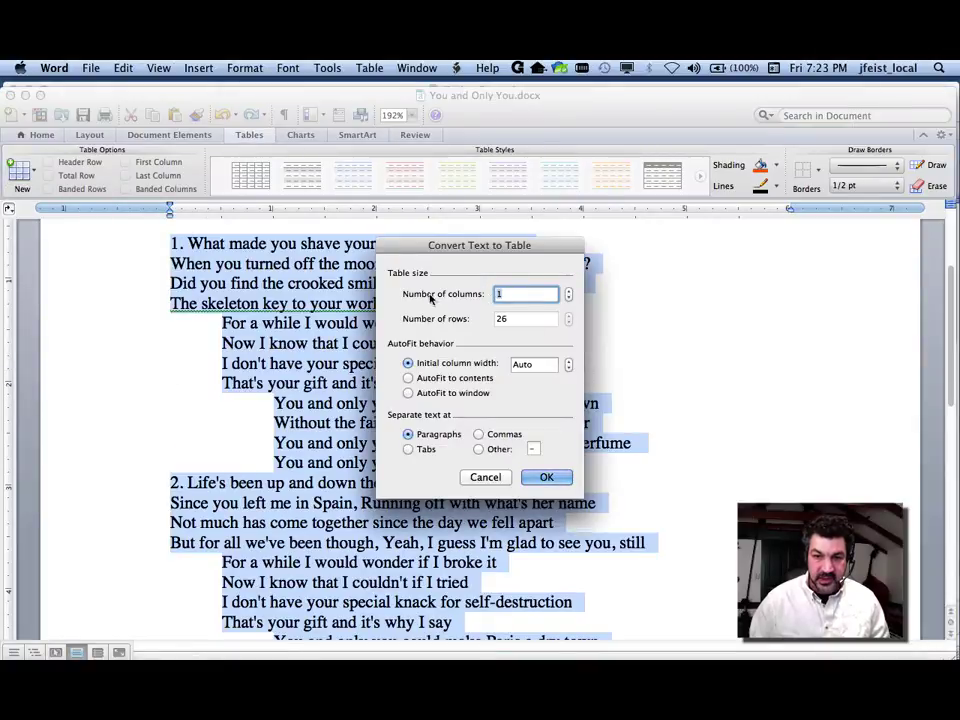
left_click(541, 478)
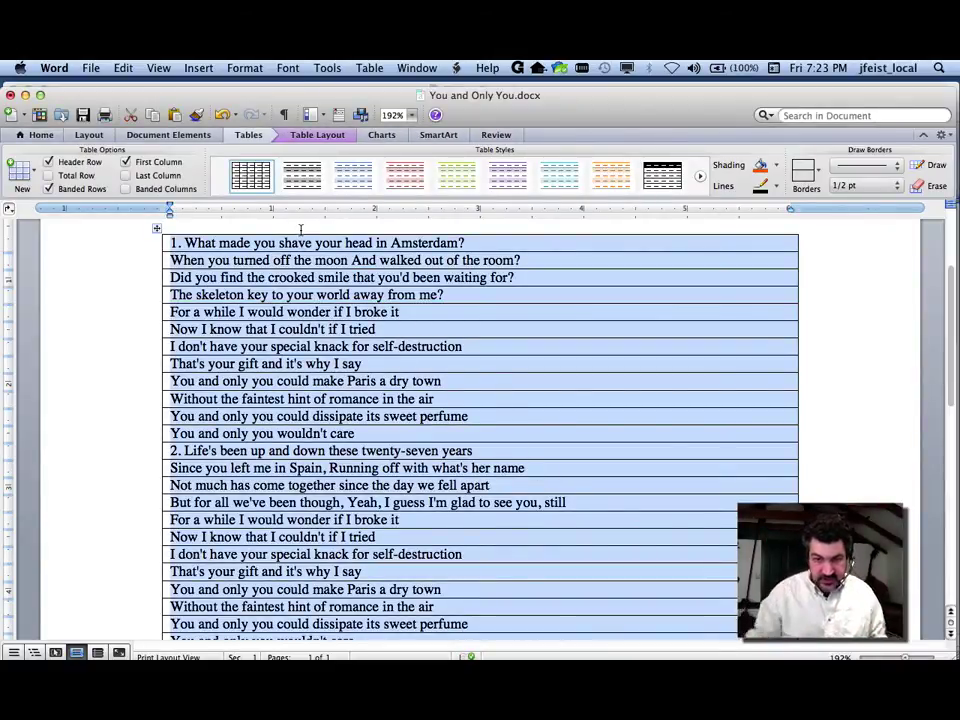
left_click(401, 240)
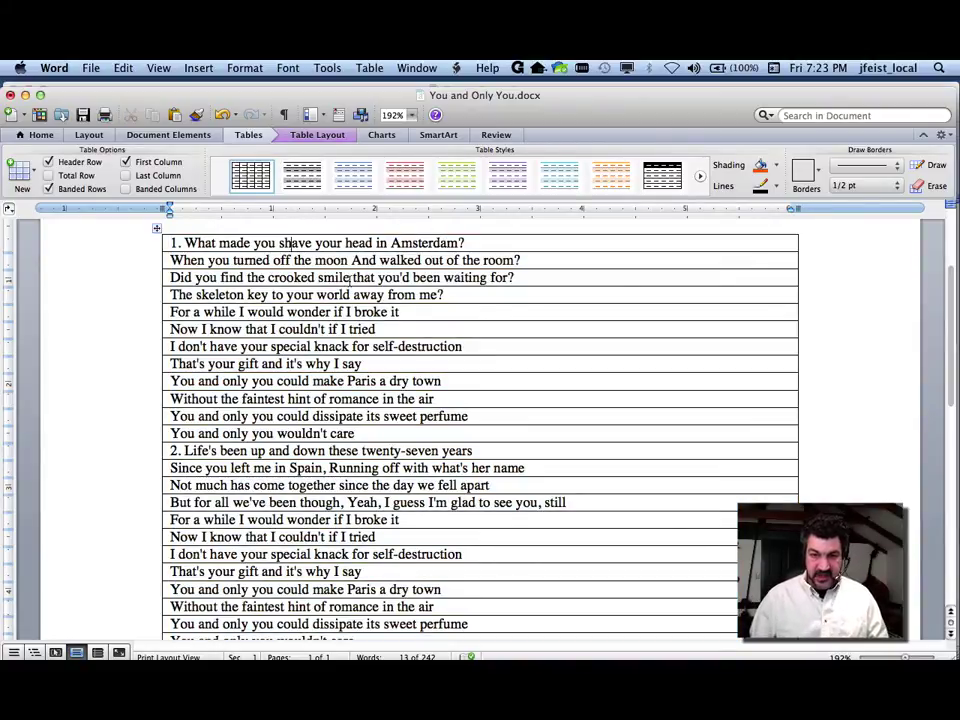
left_click(33, 174)
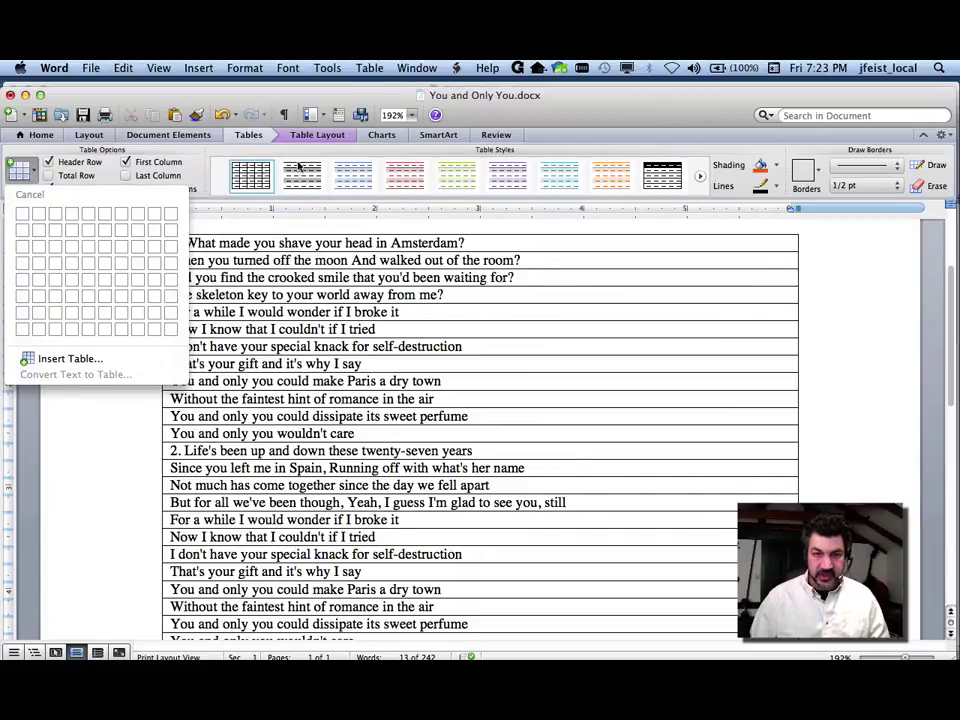
left_click(369, 68)
left_click(369, 68)
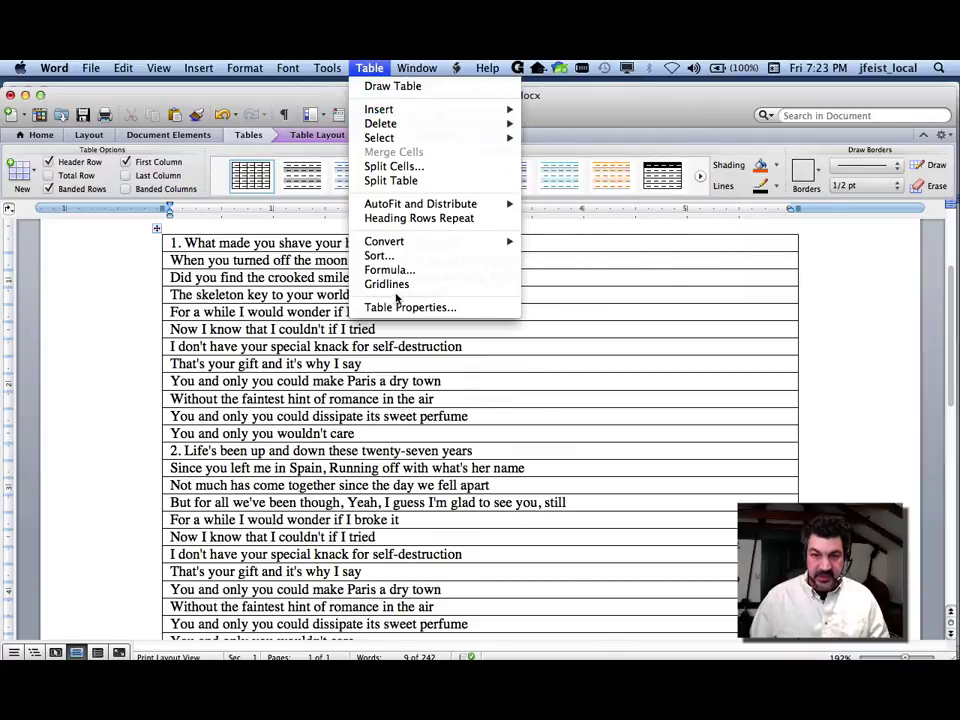
mouse_move(400, 243)
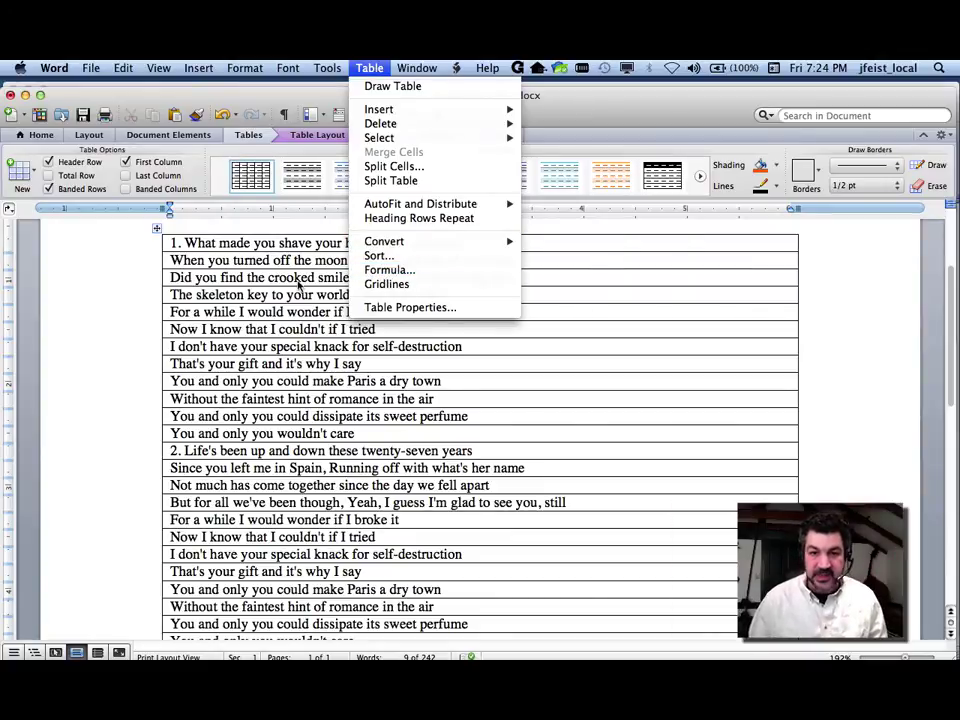
left_click(281, 247)
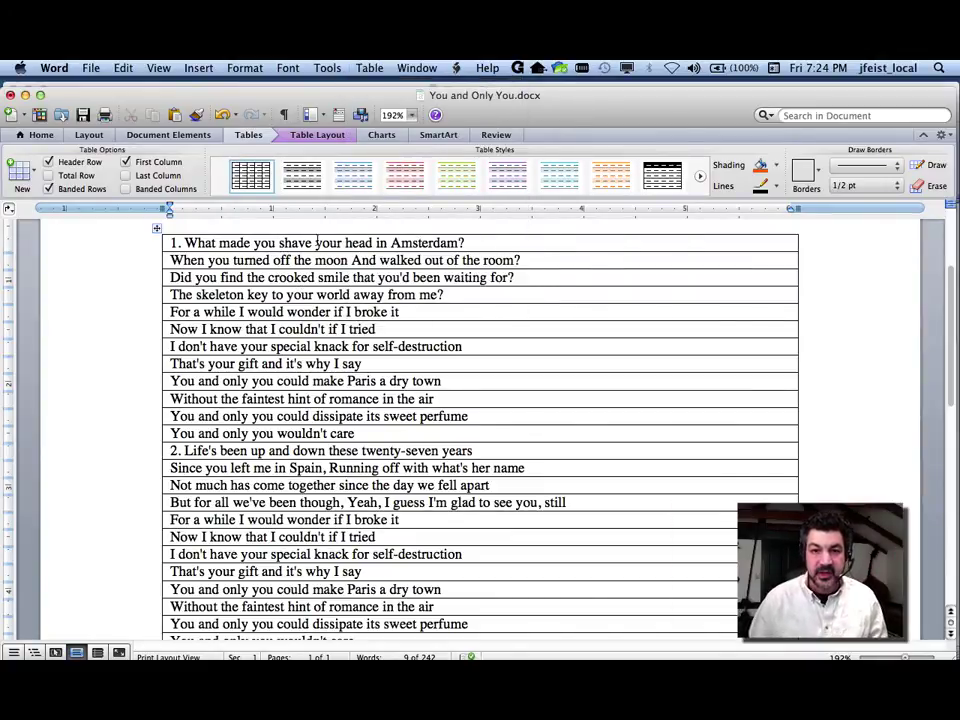
- Add three columns right of the lyrics, widen the lyrics column, and delete two extras
left_click(306, 134)
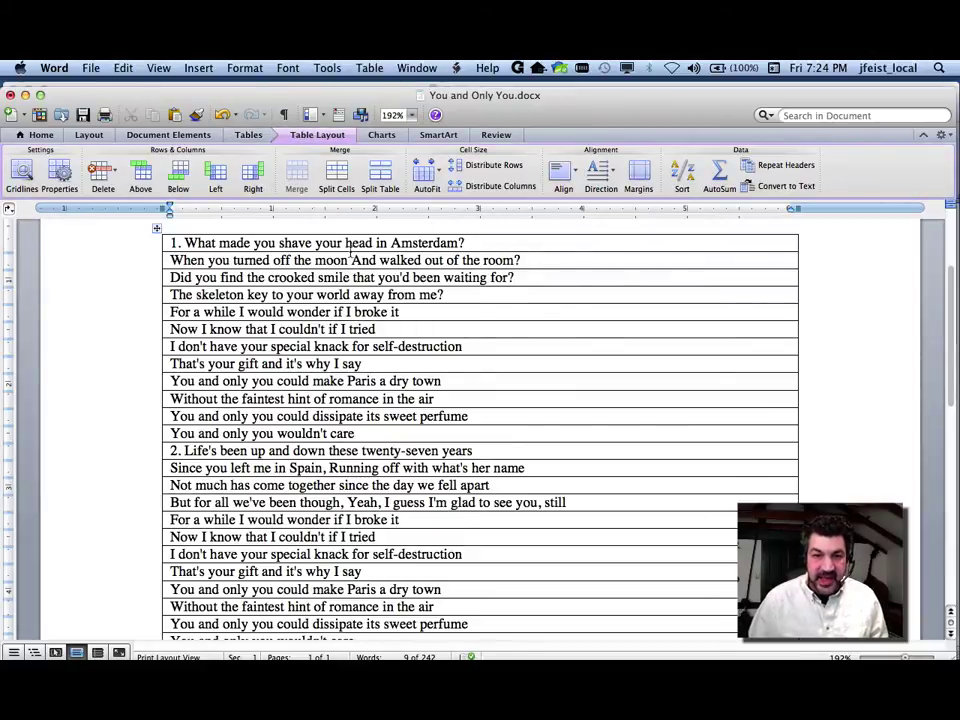
left_click(256, 182)
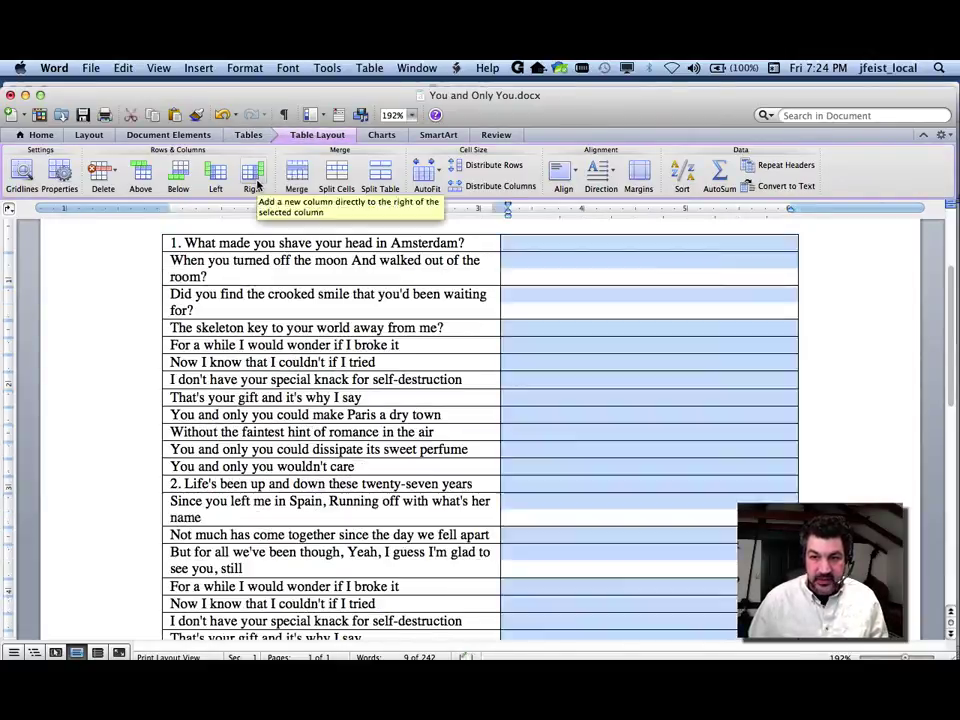
left_click(256, 182)
left_click(256, 182)
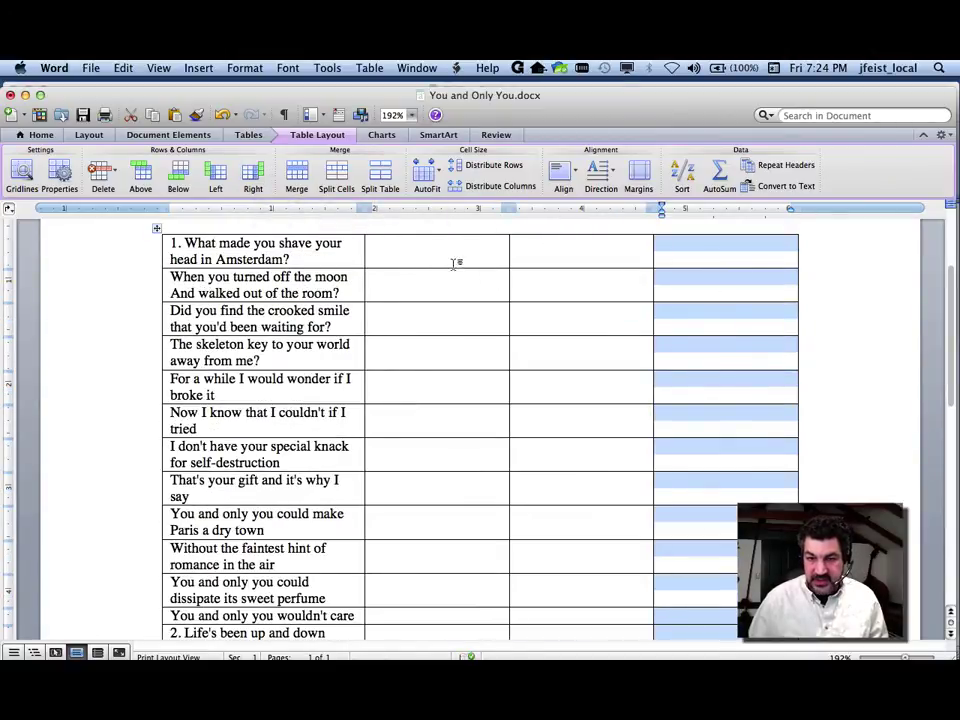
left_click_drag(375, 209, 460, 209)
left_click(682, 233)
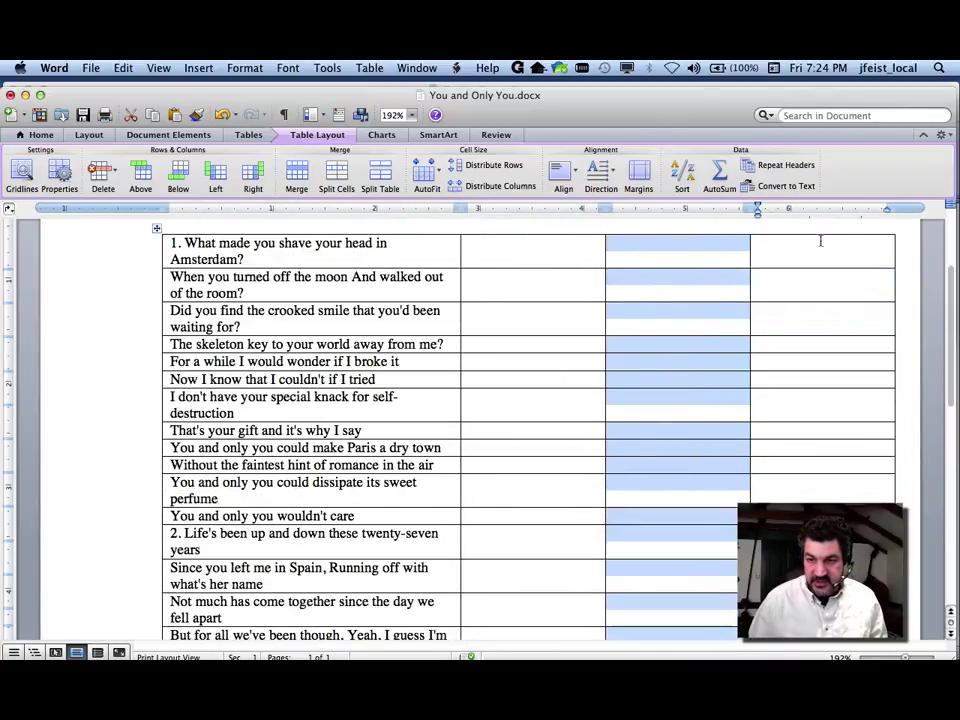
left_click(829, 237, "shift")
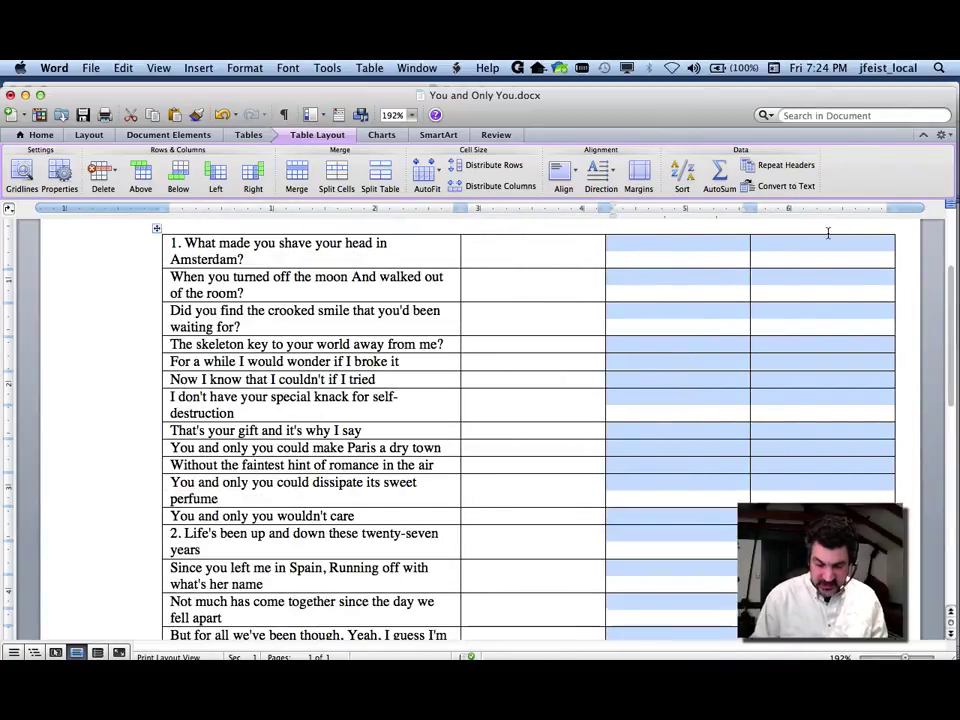
key("BackSpace")
left_click_drag(604, 208, 490, 208)
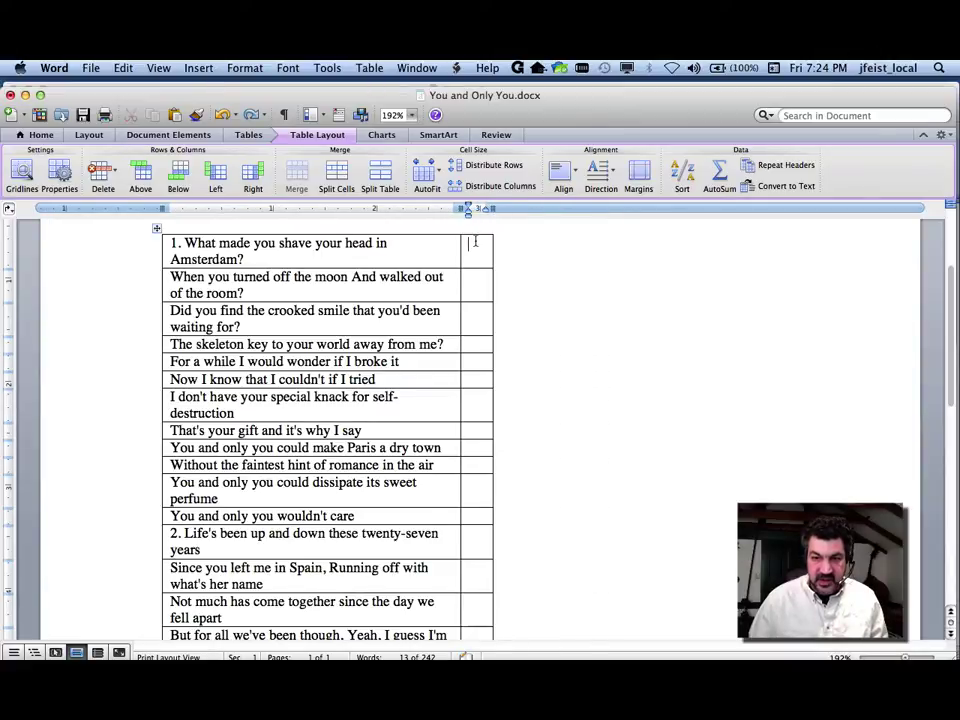
- Add more empty columns to the right until eight narrow track columns exist
left_click(253, 180)
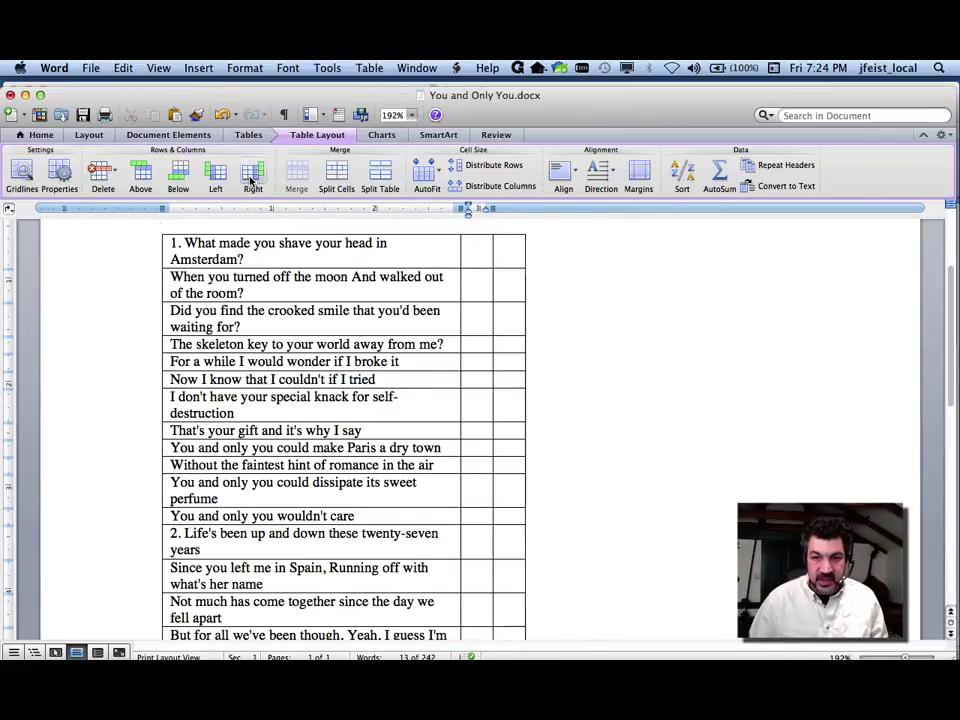
left_click(253, 180)
left_click(253, 180)
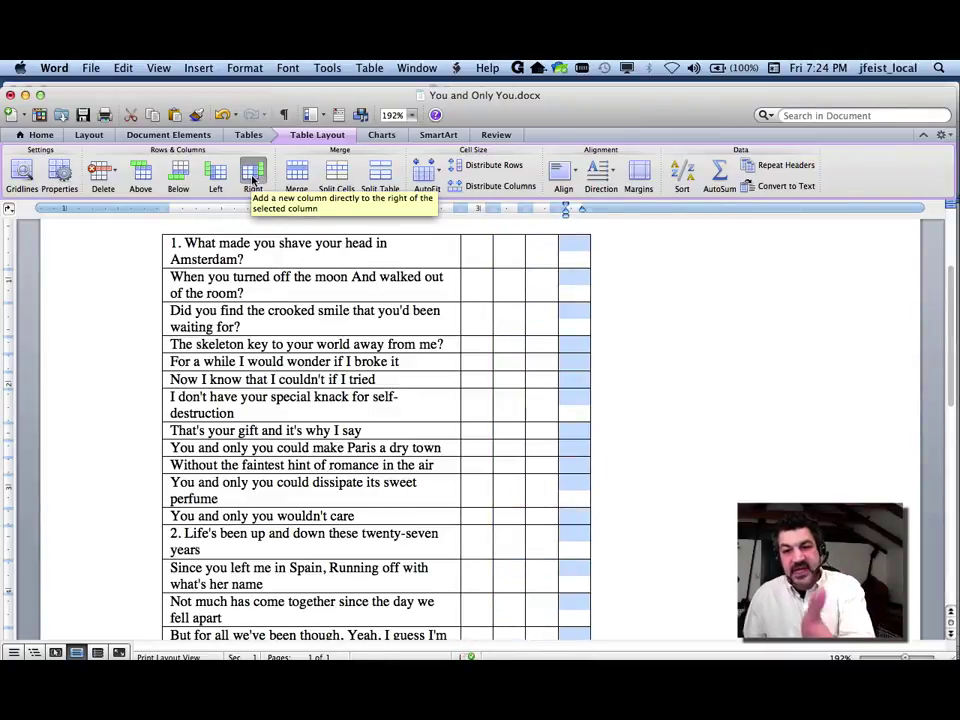
left_click(253, 180)
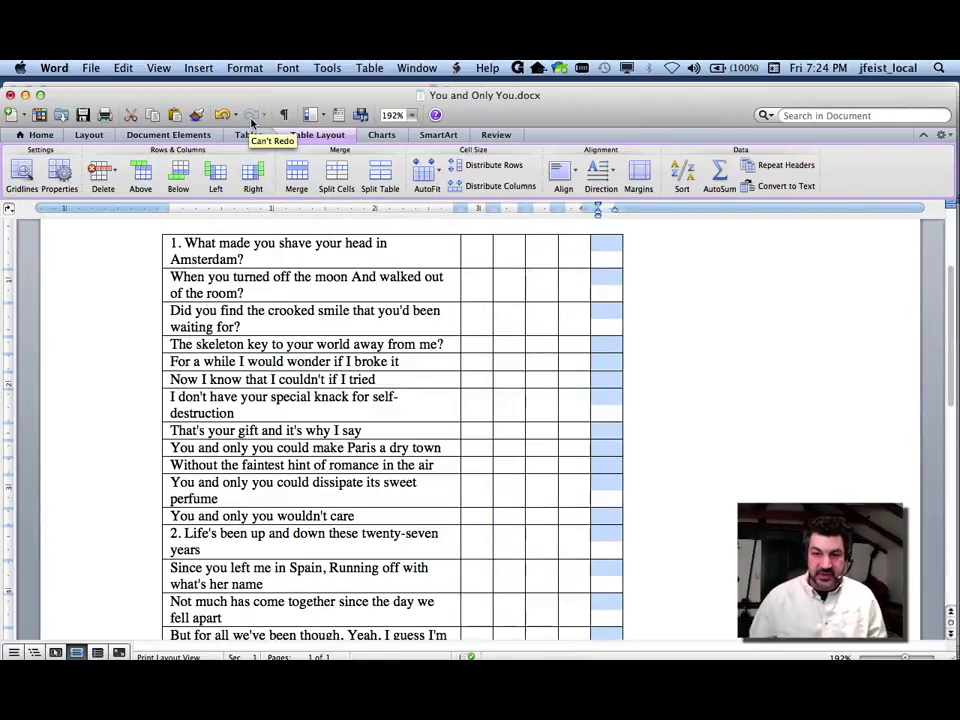
left_click(253, 180)
left_click(253, 180)
left_click(253, 180)
left_click(392, 243)
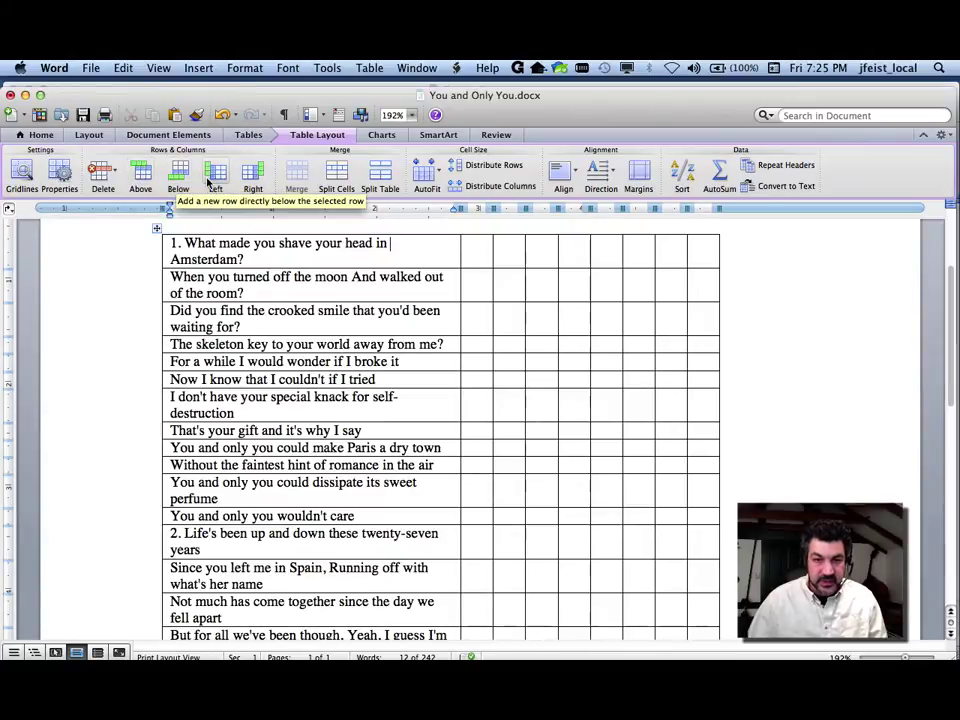
left_click(143, 177)
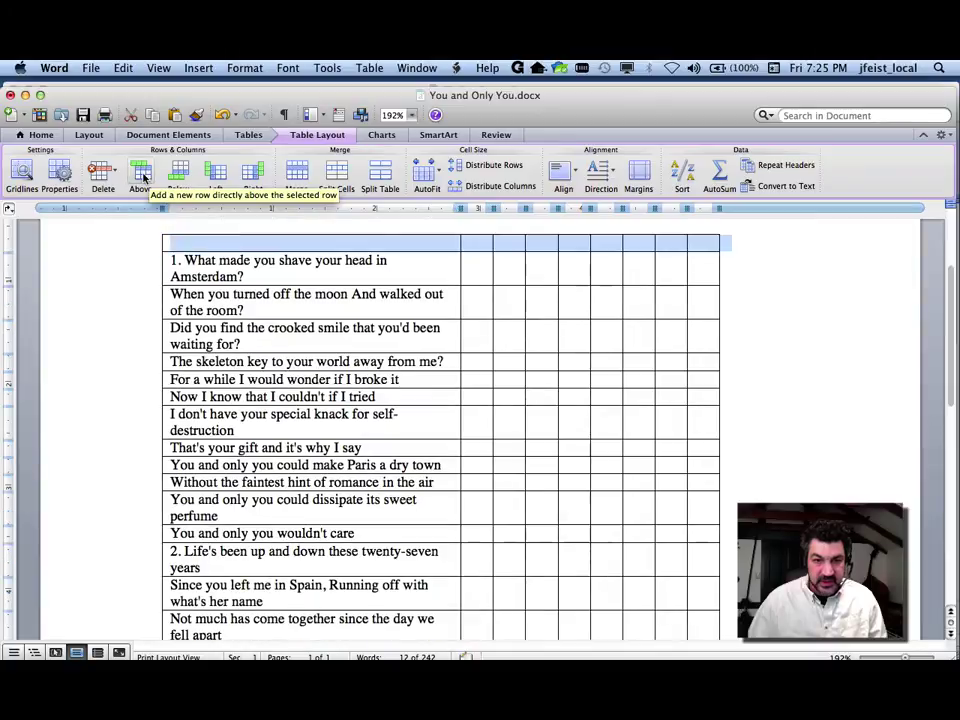
- Fill the new top row with 'Lyrics' and track numbers 1 through 8, then select it
left_click(345, 245)
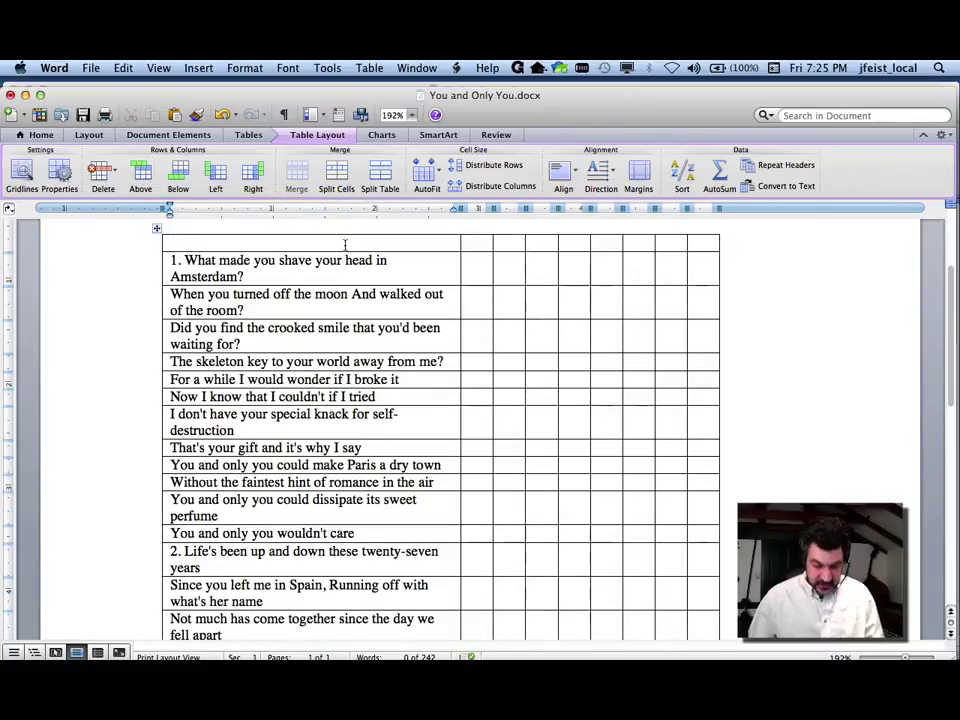
type("Lyrics")
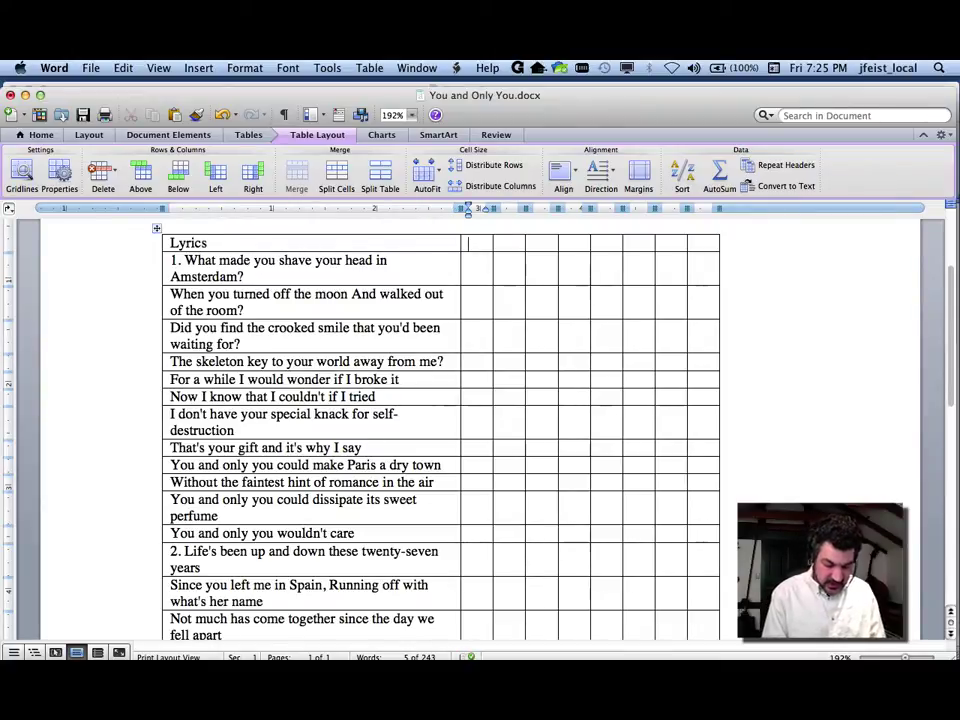
type("1")
key("Tab")
type("2")
key("Tab")
type("3")
key("Tab")
type("4")
key("Tab")
type("5")
key("Tab")
type("6")
key("Tab")
type("7")
key("Tab")
type("8")
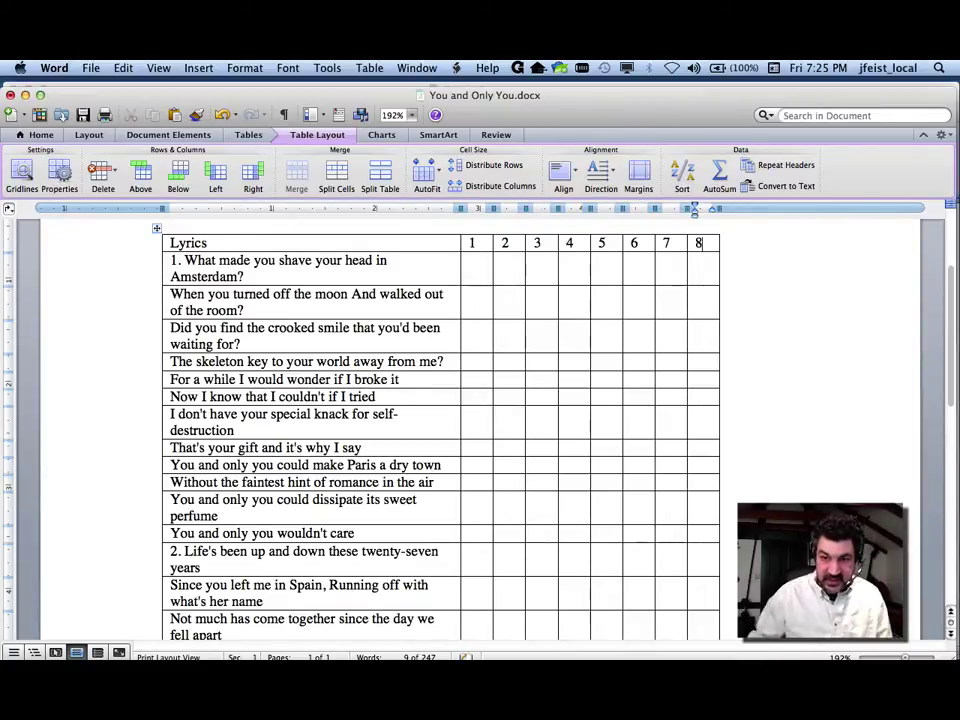
left_click(122, 243)
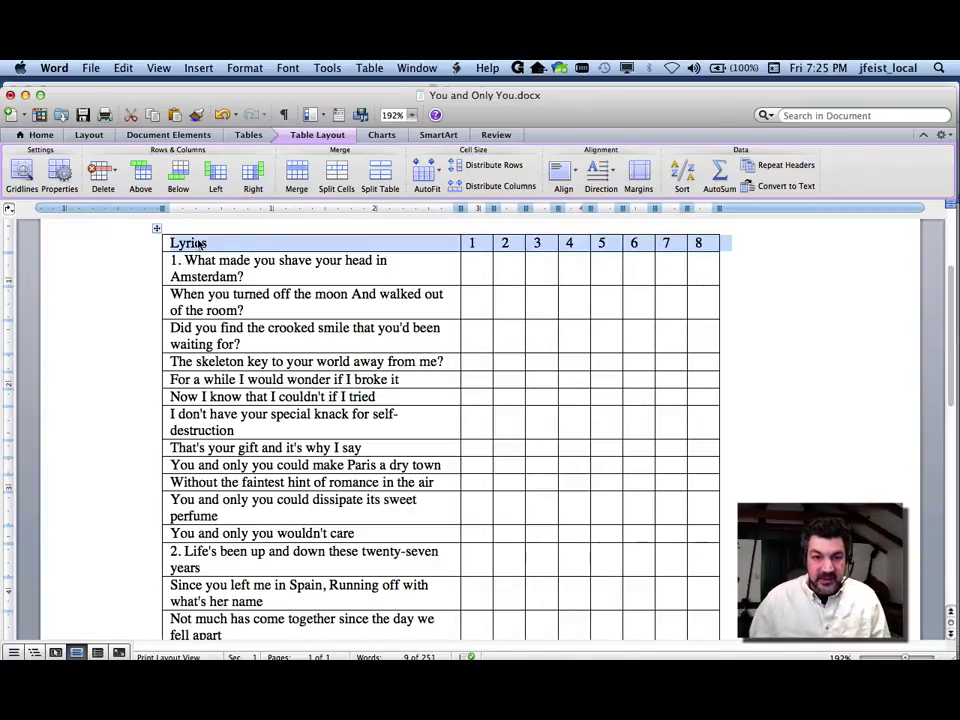
- Select the header row and look through the Tables tab's shading colours
left_click(40, 134)
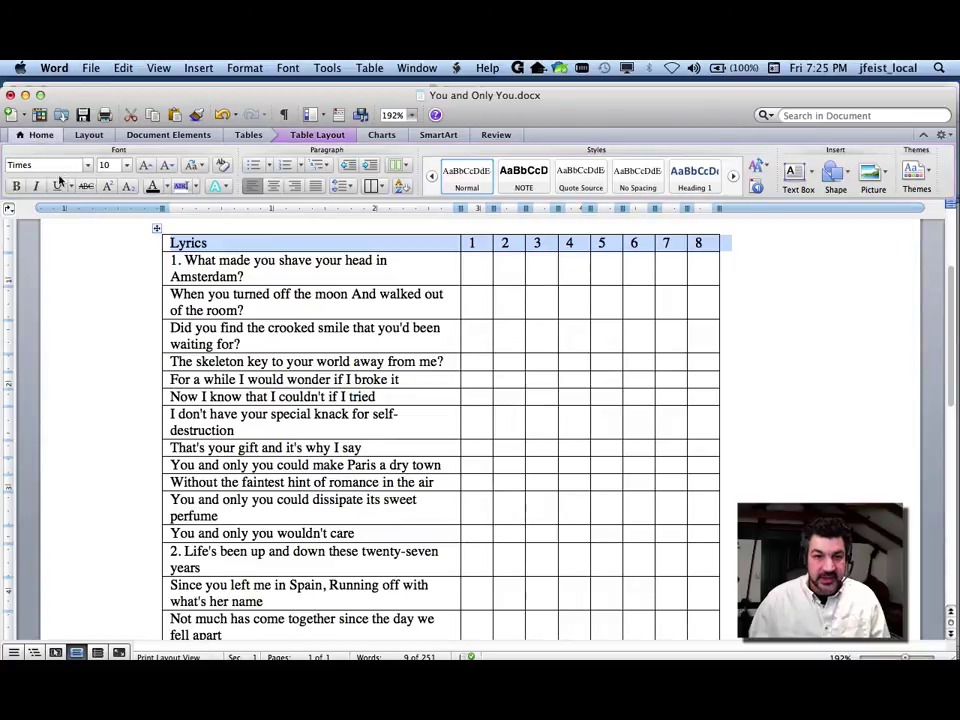
left_click(515, 262)
left_click(118, 244)
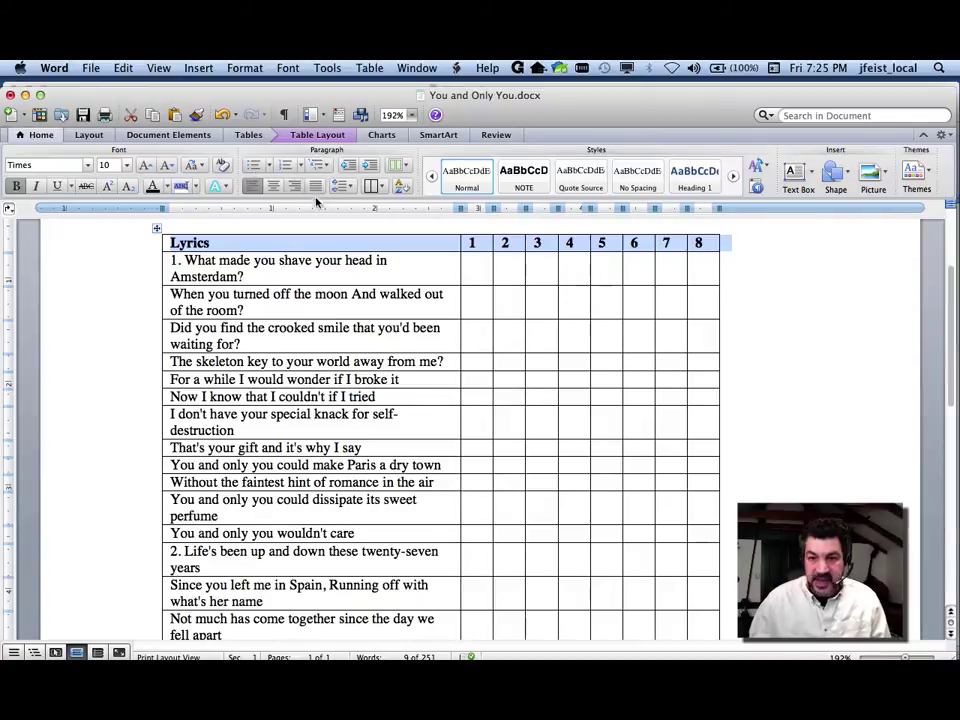
left_click(250, 138)
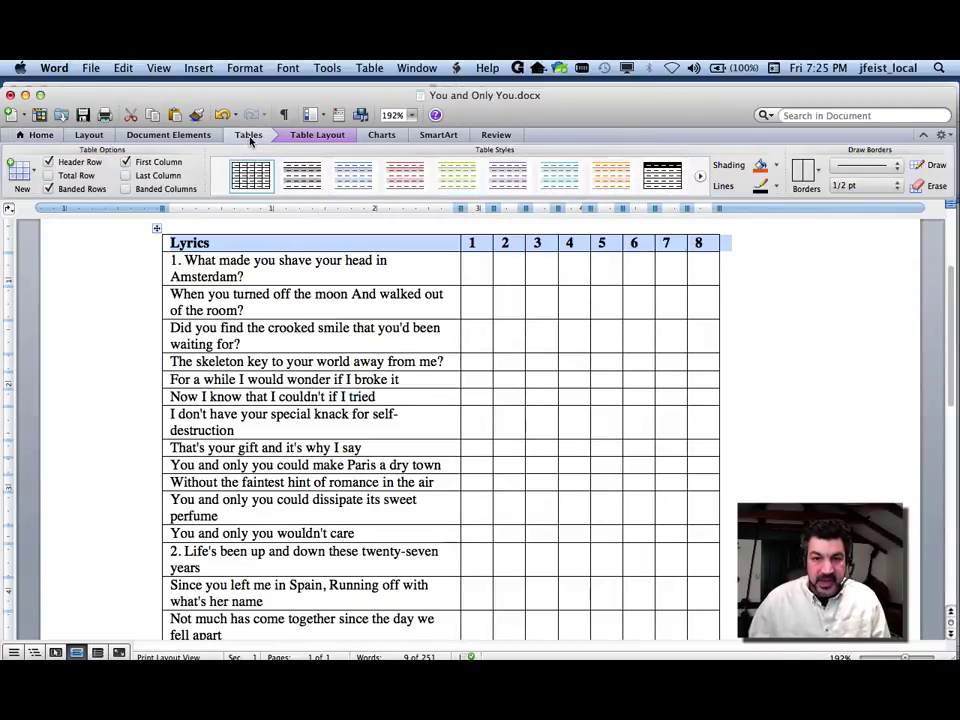
left_click(778, 166)
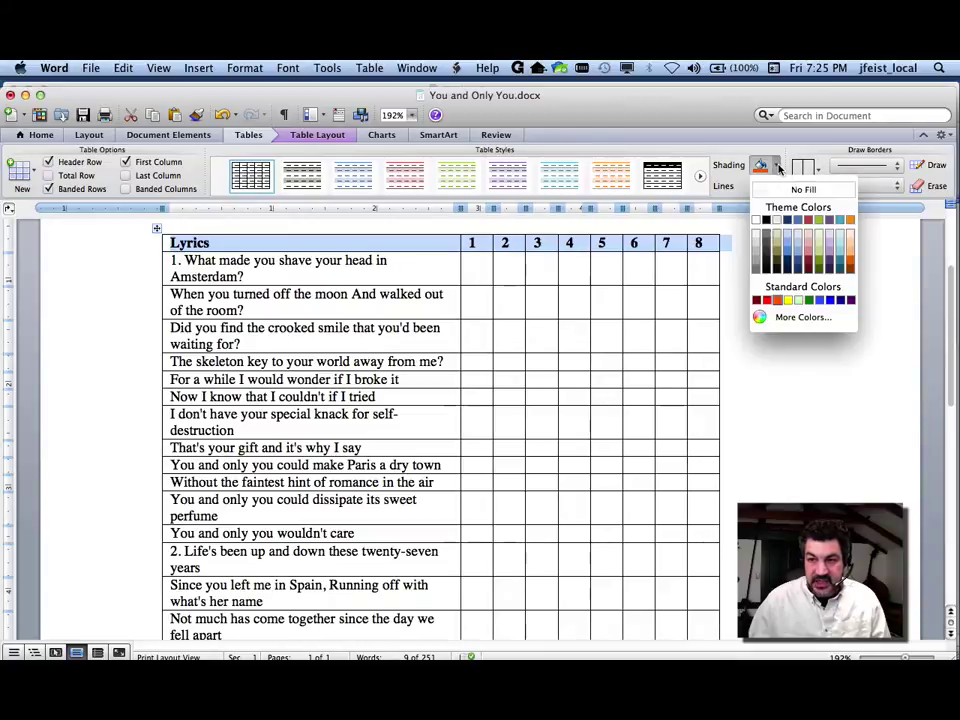
left_click(791, 234)
- Try light-blue shading on the 'When you turned off the moon' cell, then undo it
left_click(698, 297)
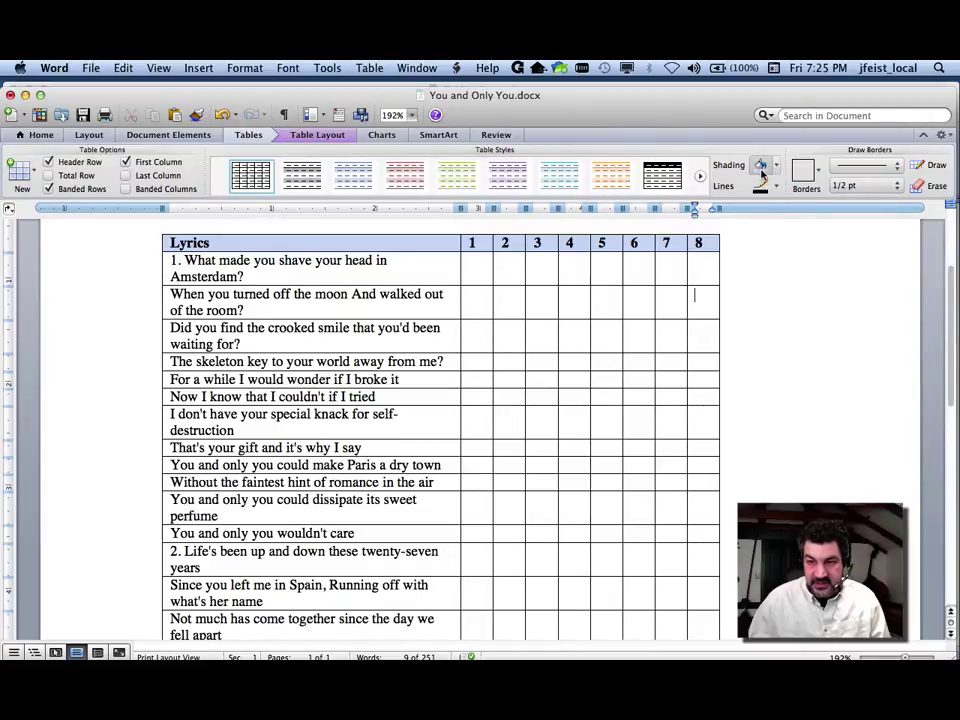
left_click(333, 298)
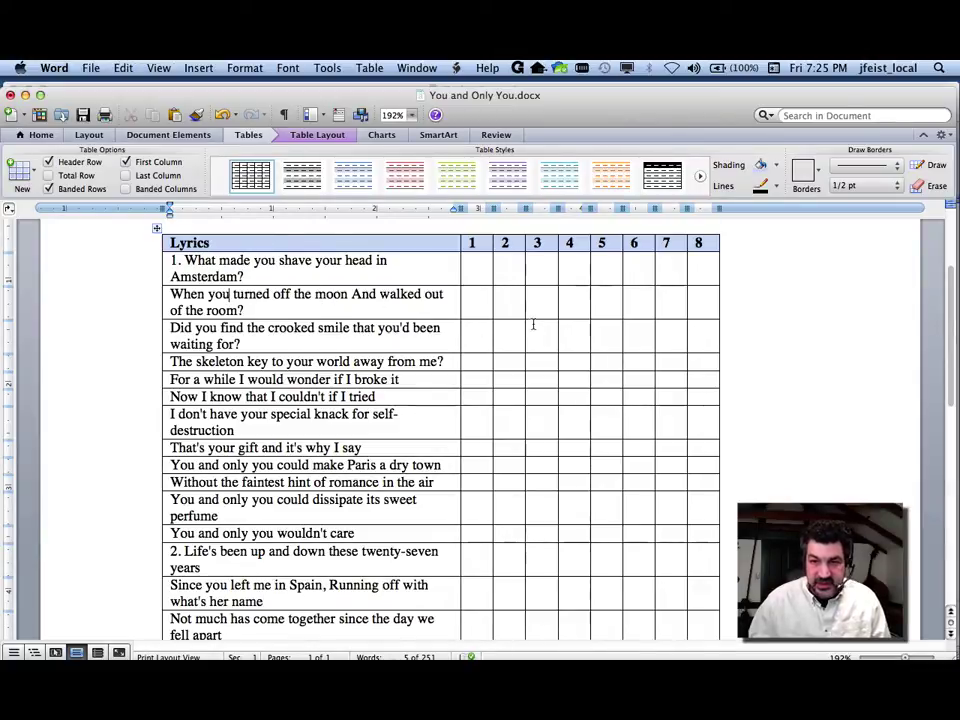
left_click(760, 165)
key("Down")
key("Down")
key("Tab")
key("Tab")
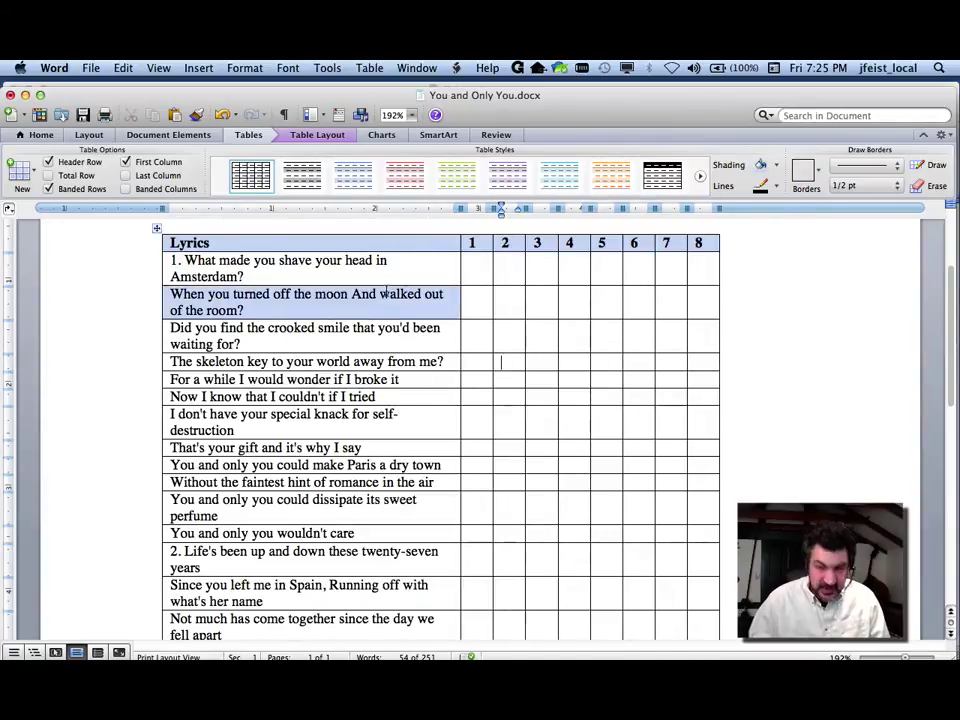
key("super+z")
left_click(375, 242)
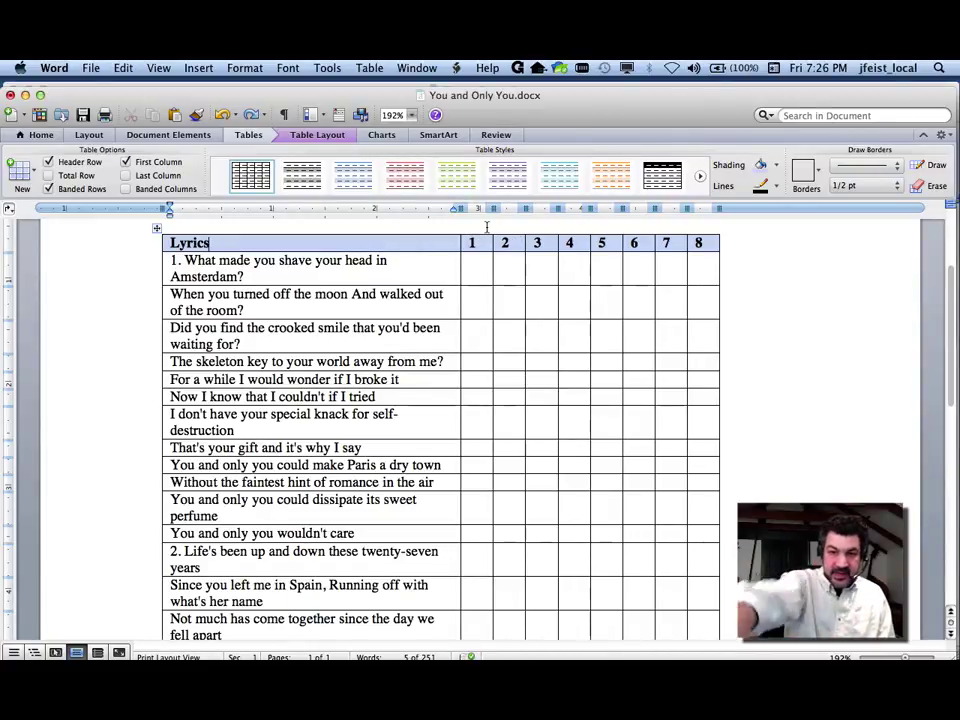
- Insert a row above the header and merge its cells over track columns 1–8
left_click(312, 136)
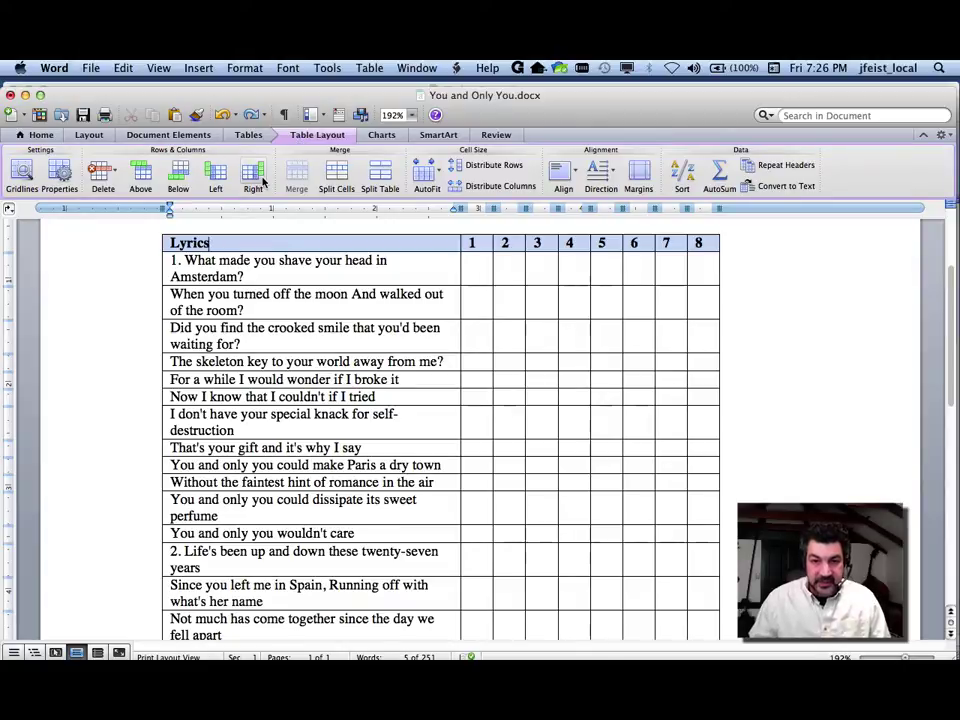
left_click(141, 175)
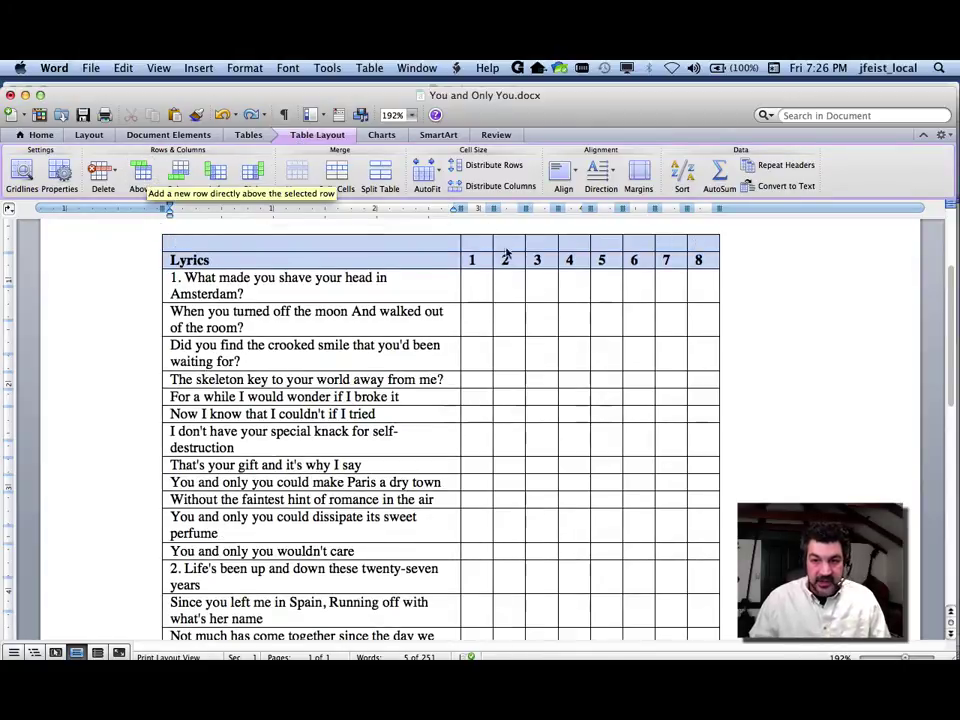
left_click(480, 243)
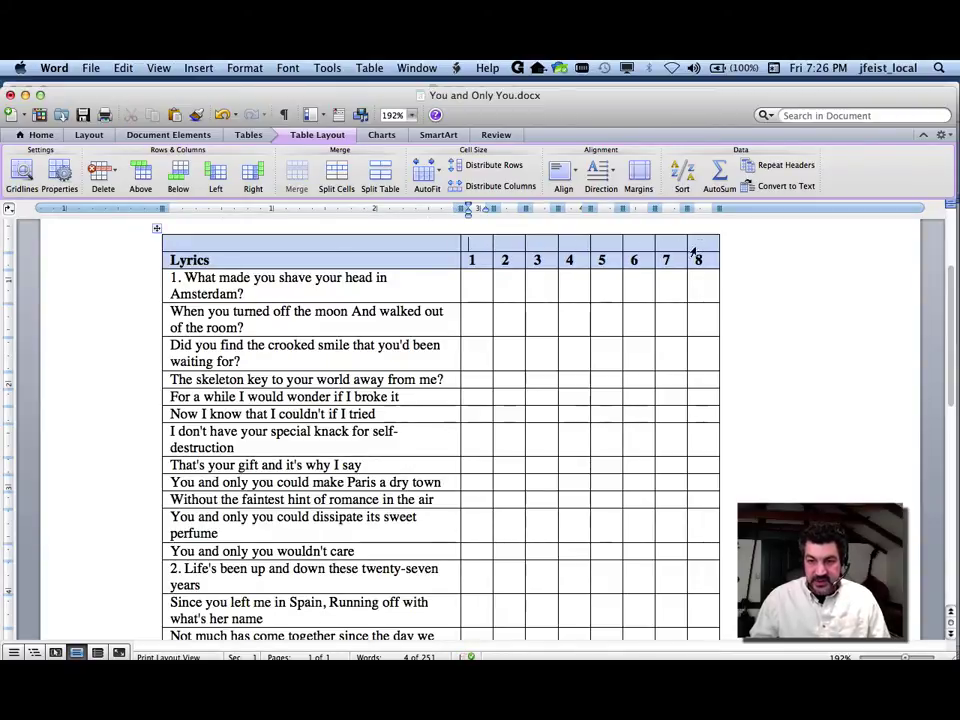
left_click_drag(703, 240, 484, 238)
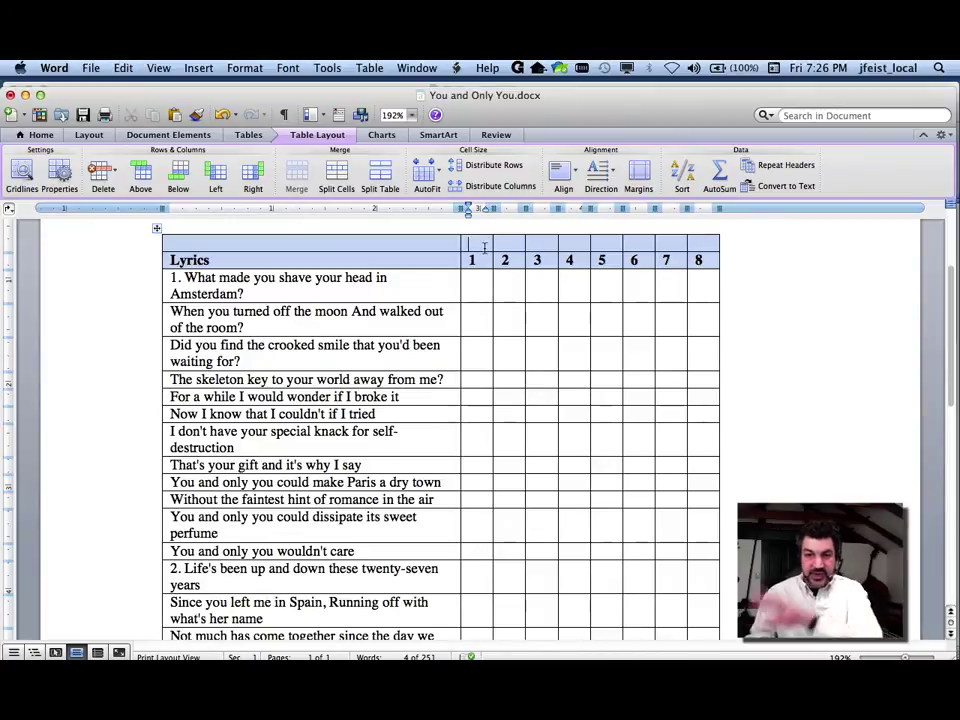
left_click_drag(473, 242, 705, 239)
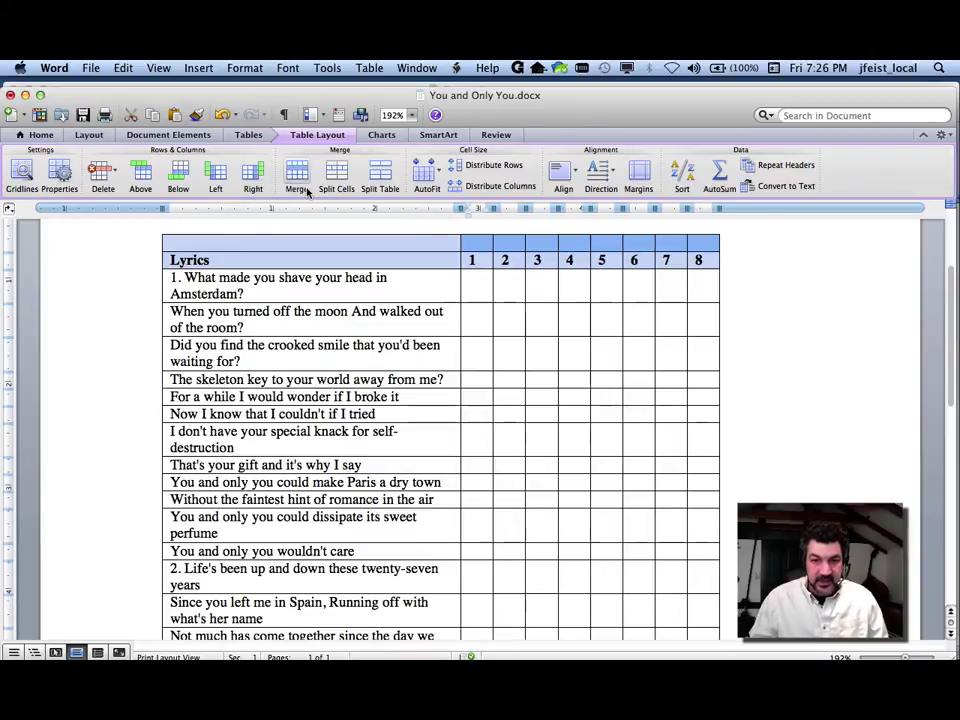
left_click(297, 176)
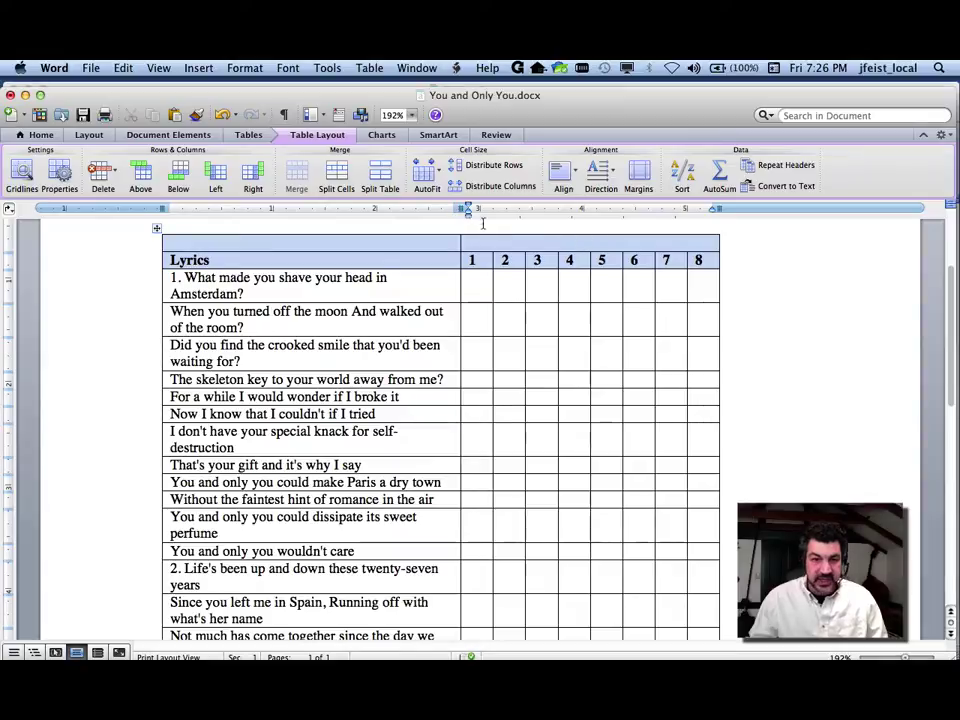
- Centre the merged cell and enter the heading 'Tracks'
left_click(40, 134)
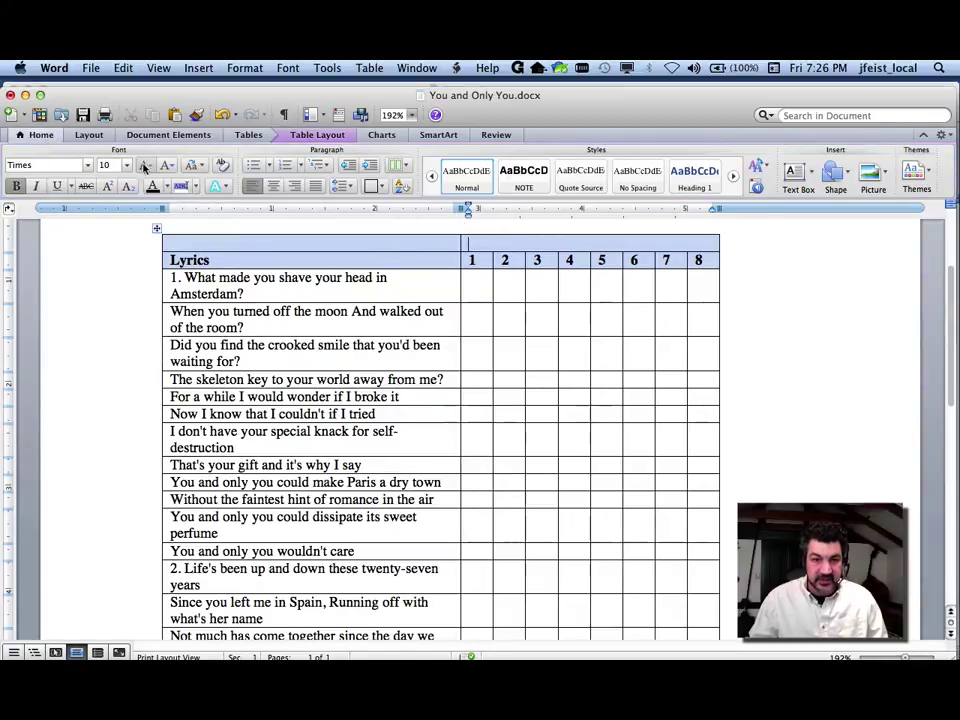
left_click(274, 187)
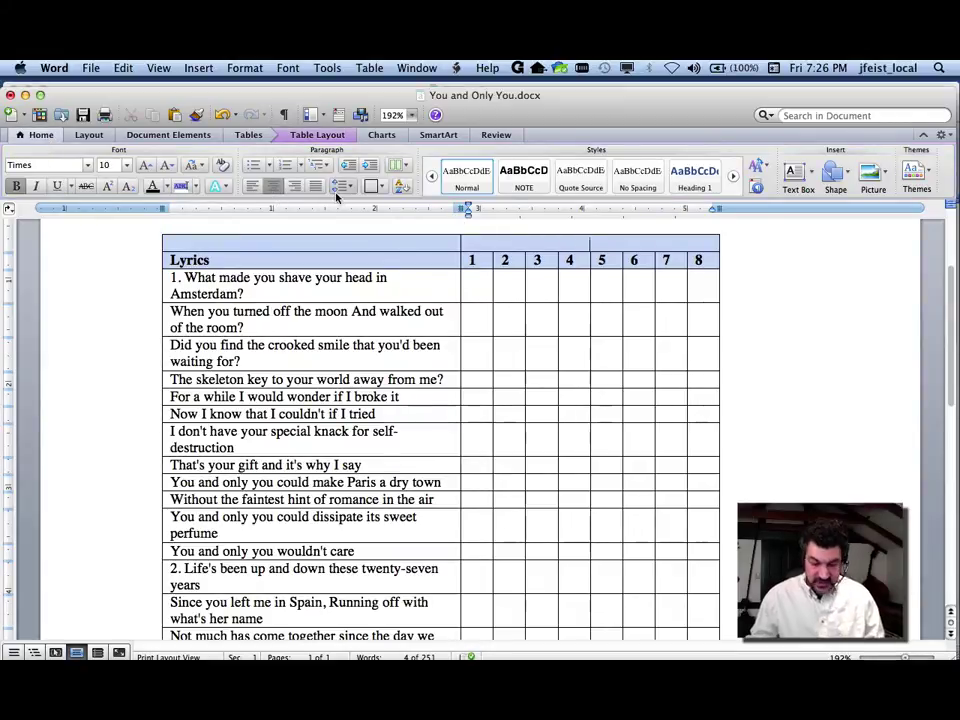
type("Tracks")
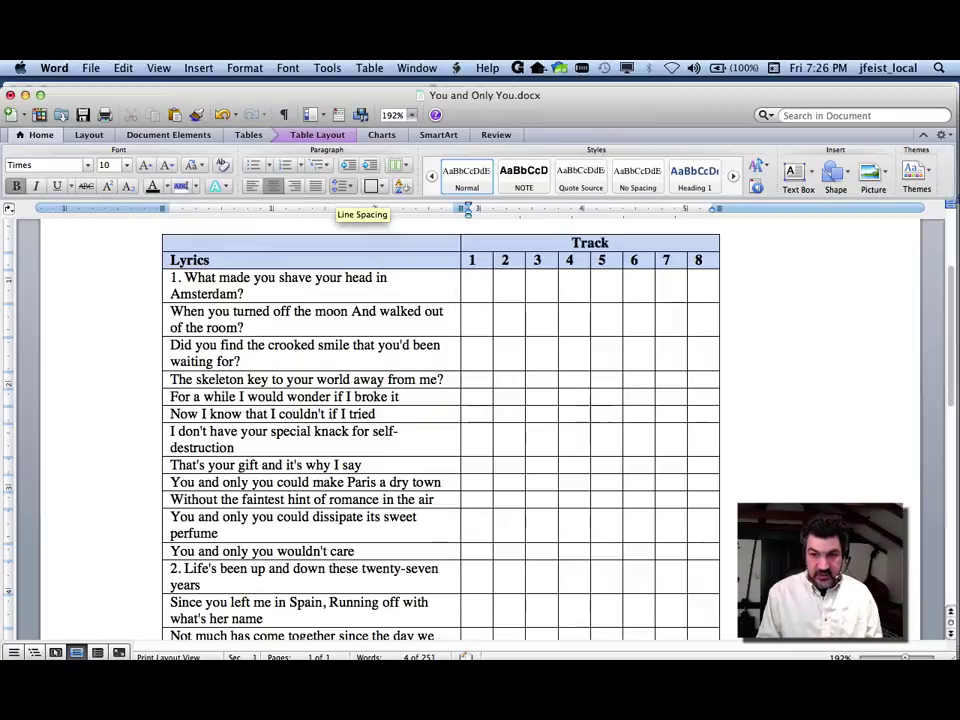
left_click(212, 260)
- Widen the Lyrics column on the ruler so each lyric fits on one line
scroll(461, 272, "down", 2)
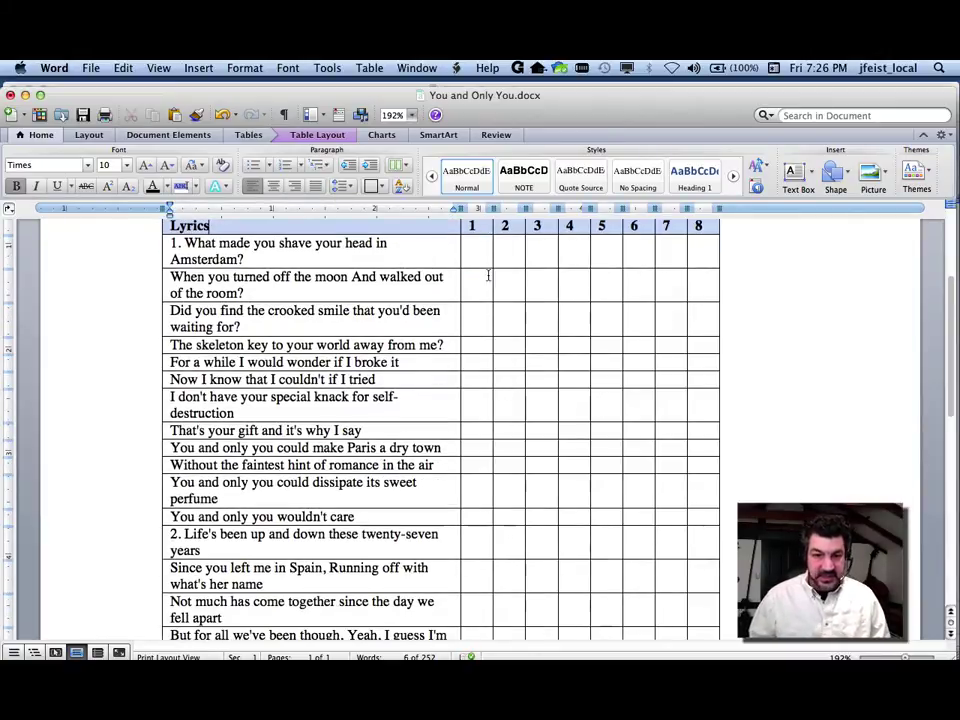
left_click_drag(457, 208, 577, 209)
scroll(561, 348, "down", 2)
scroll(561, 348, "down", 3)
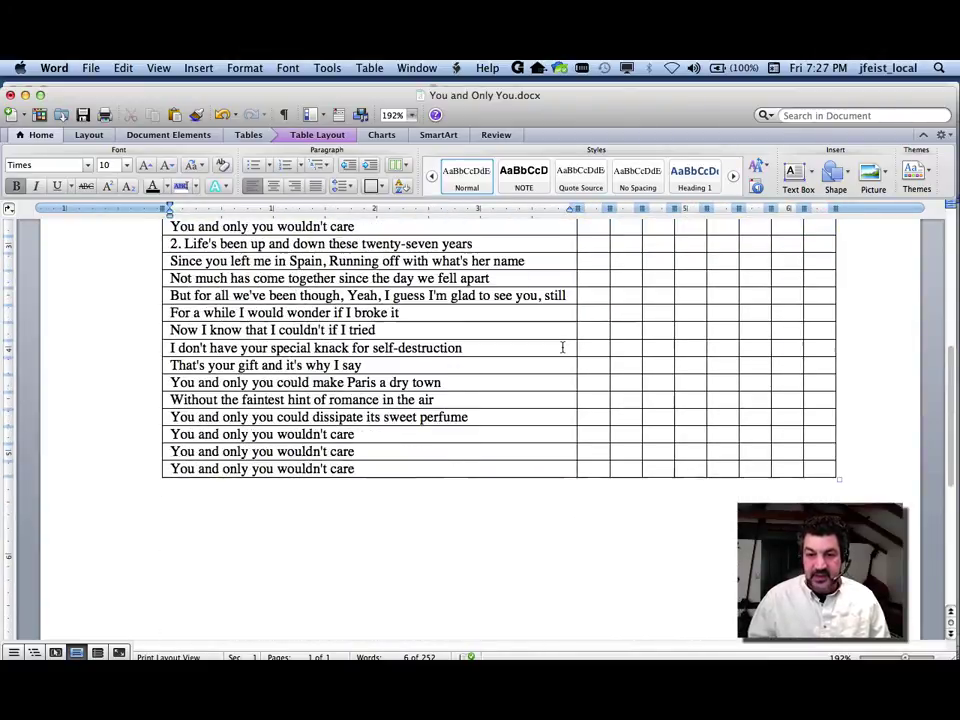
scroll(484, 364, "up", 6)
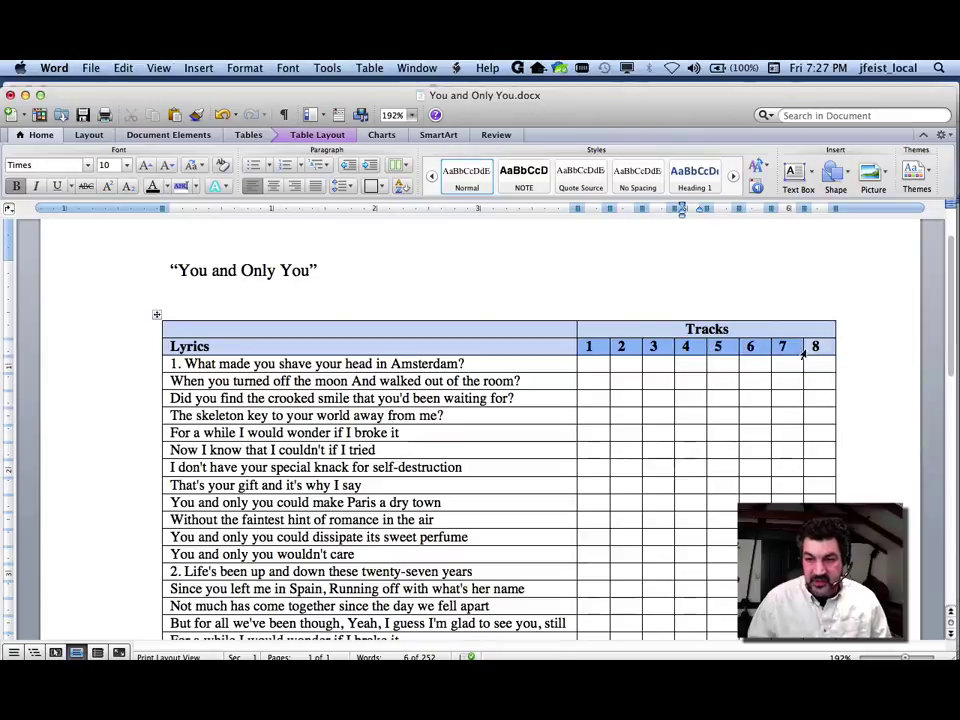
- Centre the track numbers 1–8 in their columns under Tracks
left_click(686, 329)
left_click(269, 187)
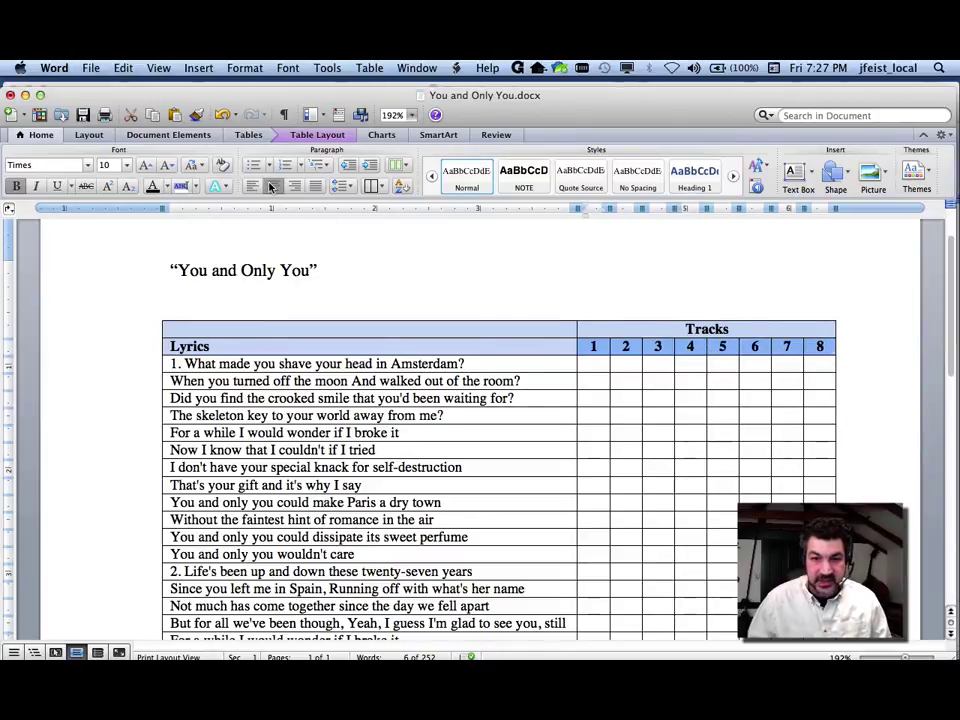
left_click(696, 398)
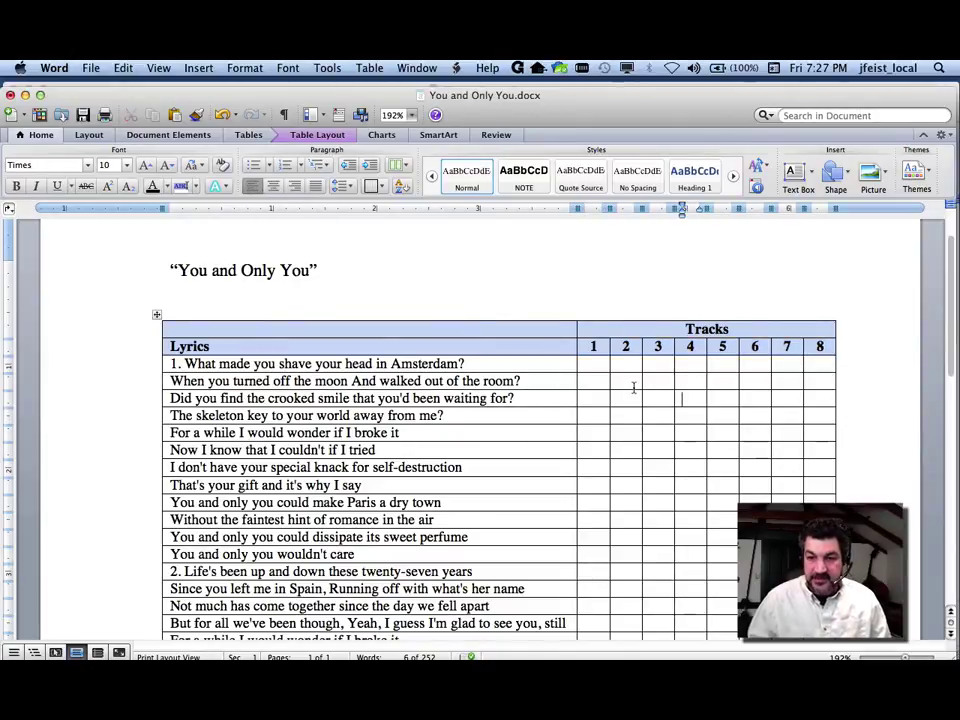
scroll(631, 392, "down", 6)
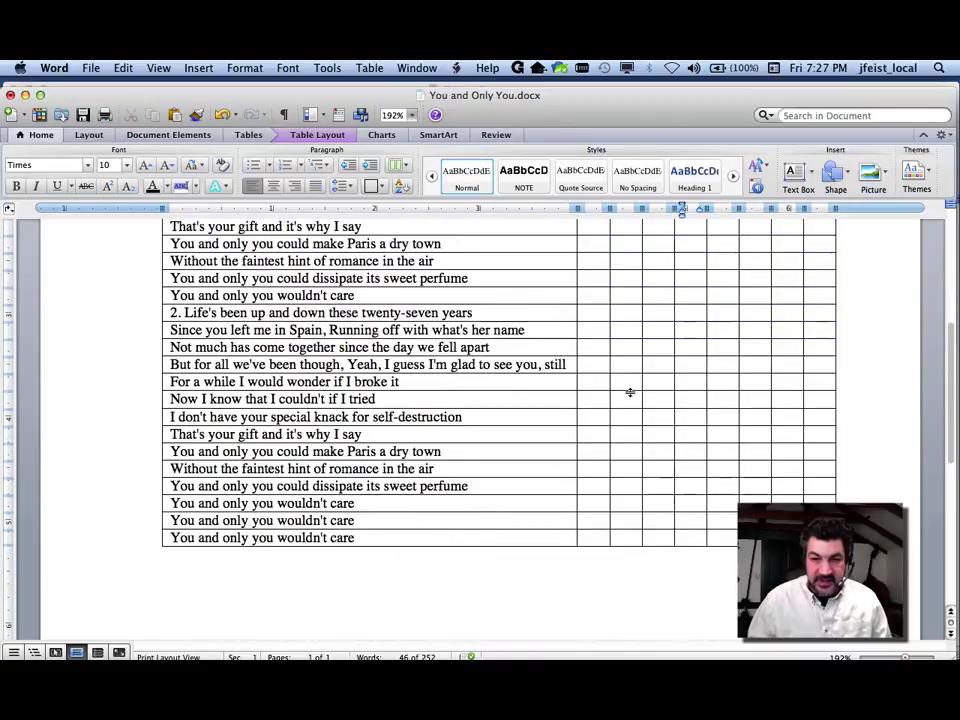
left_click(455, 565)
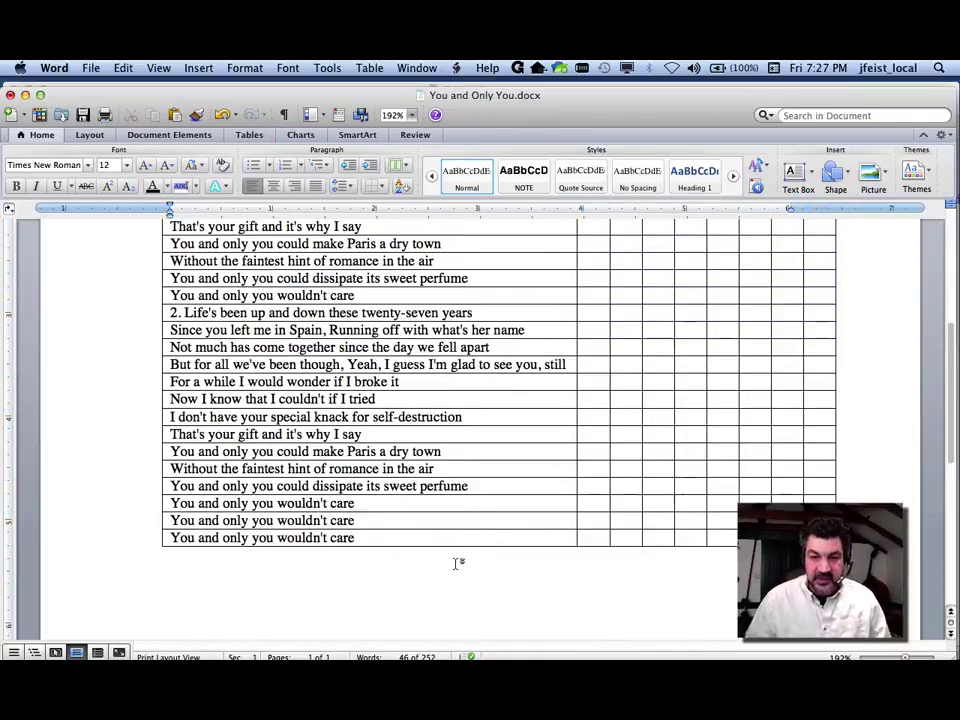